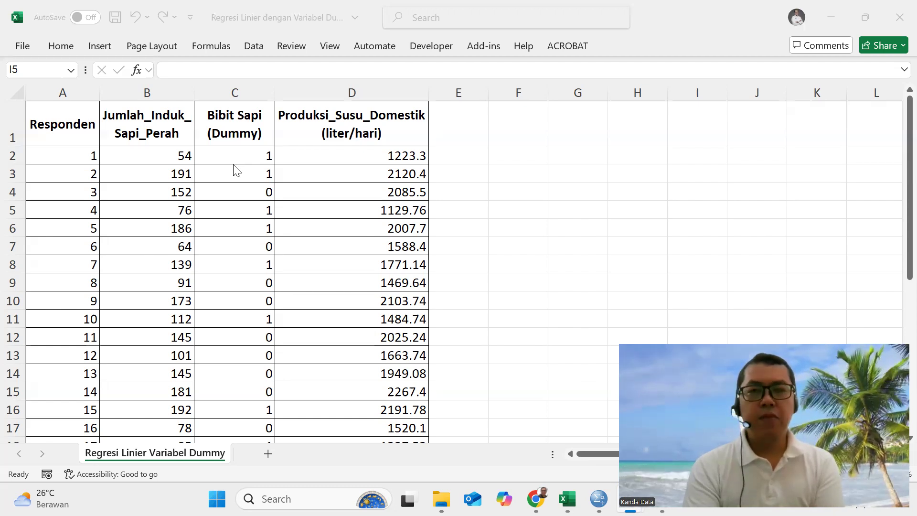
# Review the cow-count and Bibit Sapi (Dummy) column headers and the first 1 and 0 codes in the dummy column
pyautogui.click(222, 119)
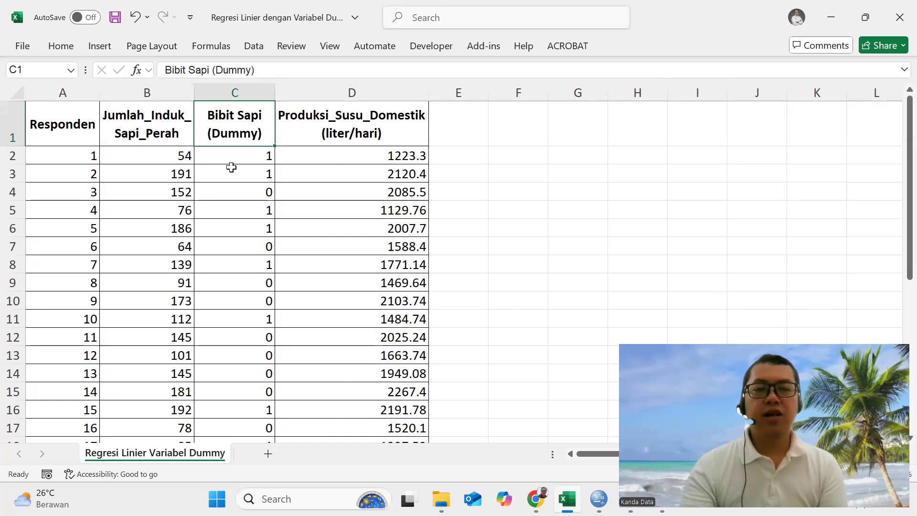
pyautogui.click(150, 159)
pyautogui.click(151, 121)
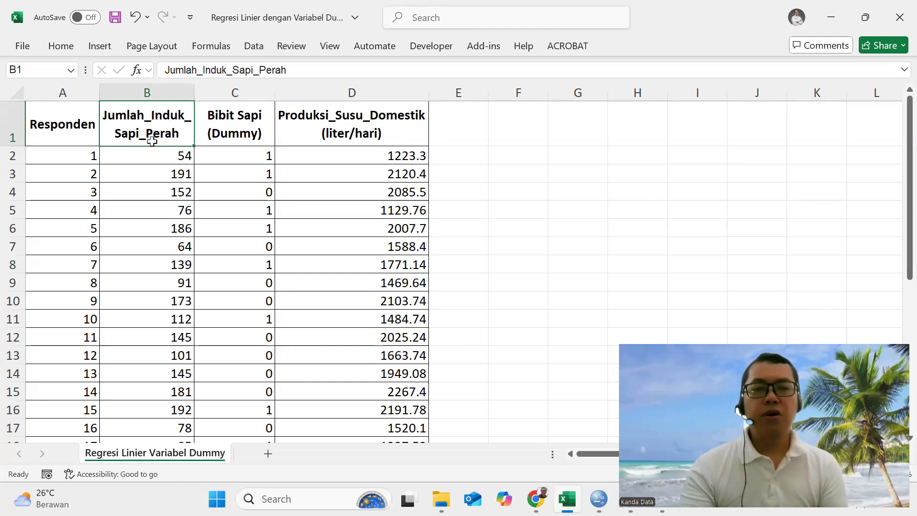
pyautogui.click(238, 133)
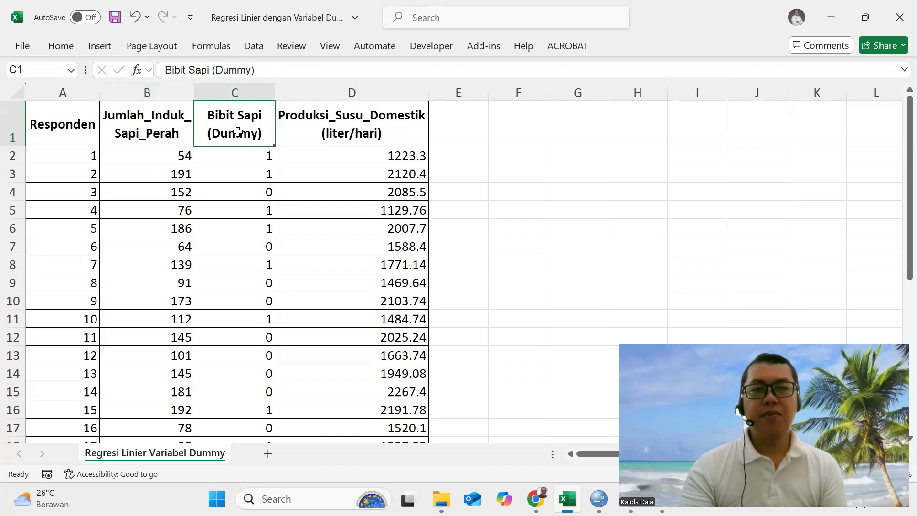
pyautogui.click(241, 160)
pyautogui.click(241, 172)
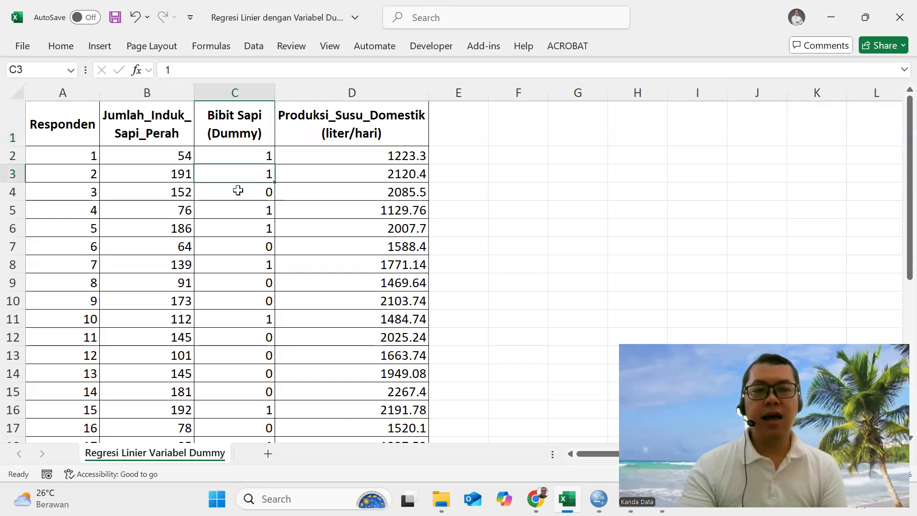
pyautogui.click(238, 191)
# Enter the category labels "Bibit A" in cell F2 and "Bibit B" in cell F3
pyautogui.click(506, 153)
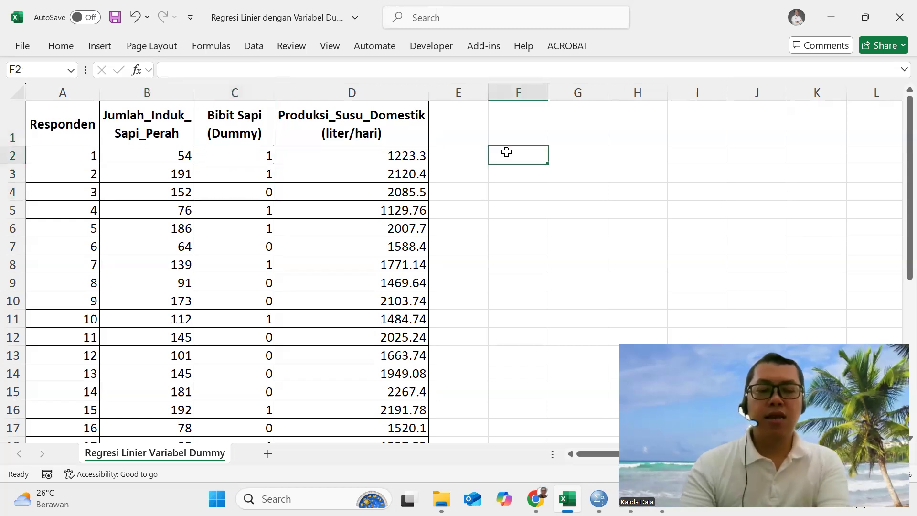
pyautogui.write('Bibit A')
pyautogui.press('Return')
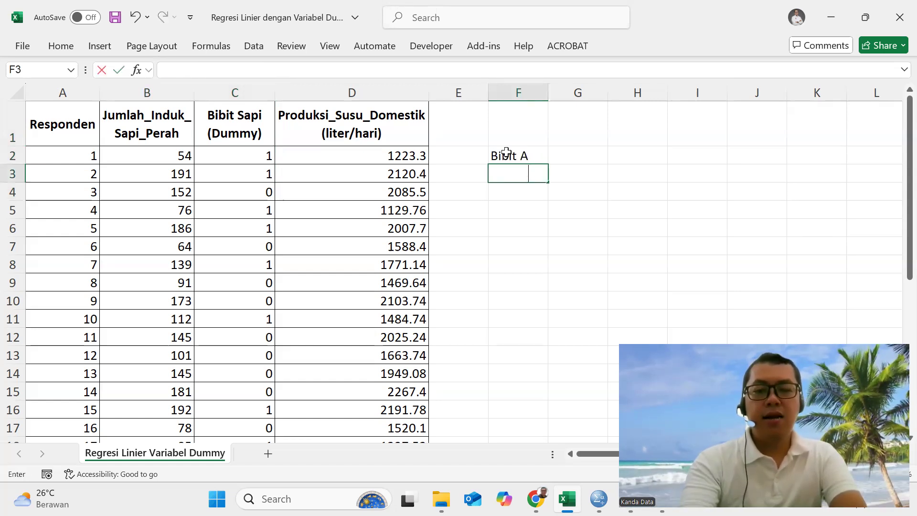
pyautogui.write('Bibit B')
pyautogui.press('Return')
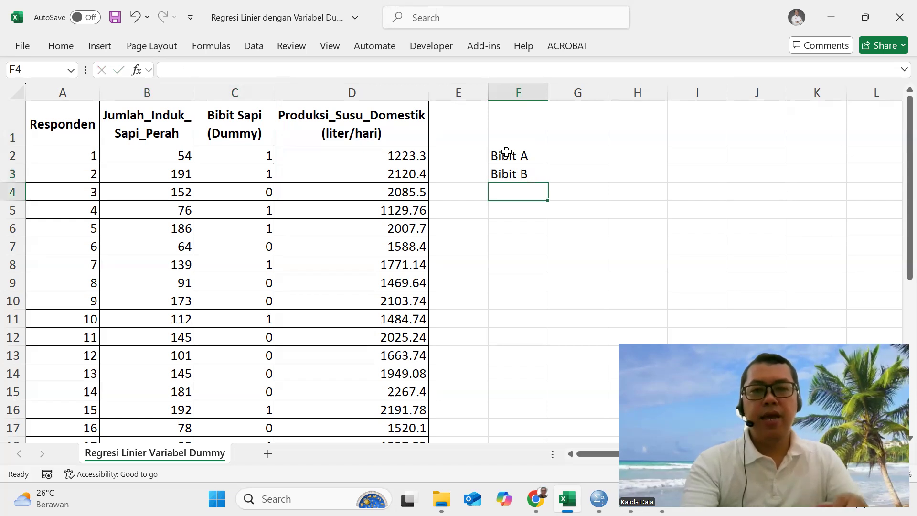
# Examine the Bibit A and Bibit B categories alongside the Produksi_Susu_Domestik column
pyautogui.click(525, 212)
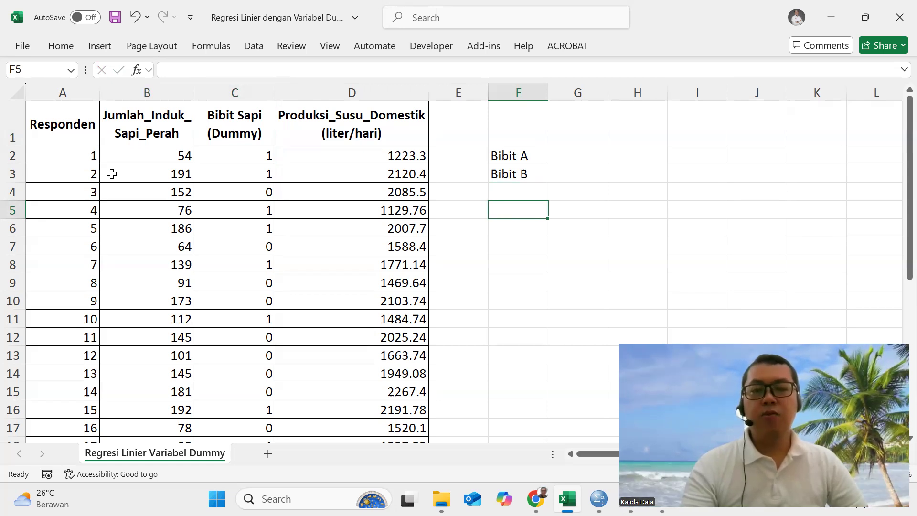
pyautogui.click(539, 161)
pyautogui.click(522, 212)
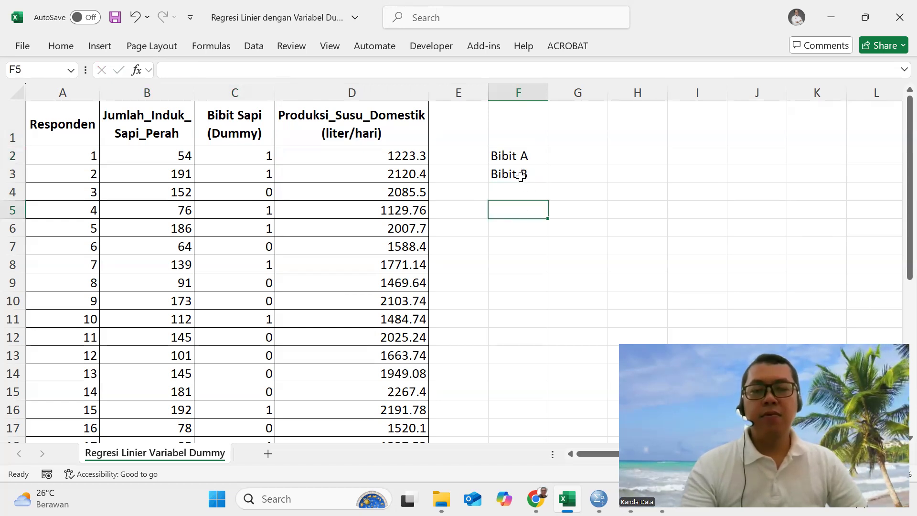
pyautogui.click(520, 176)
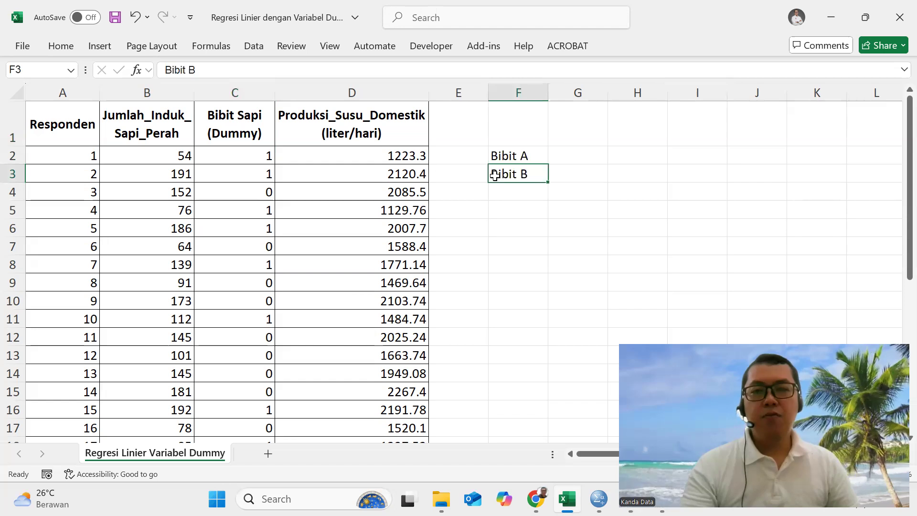
pyautogui.click(375, 129)
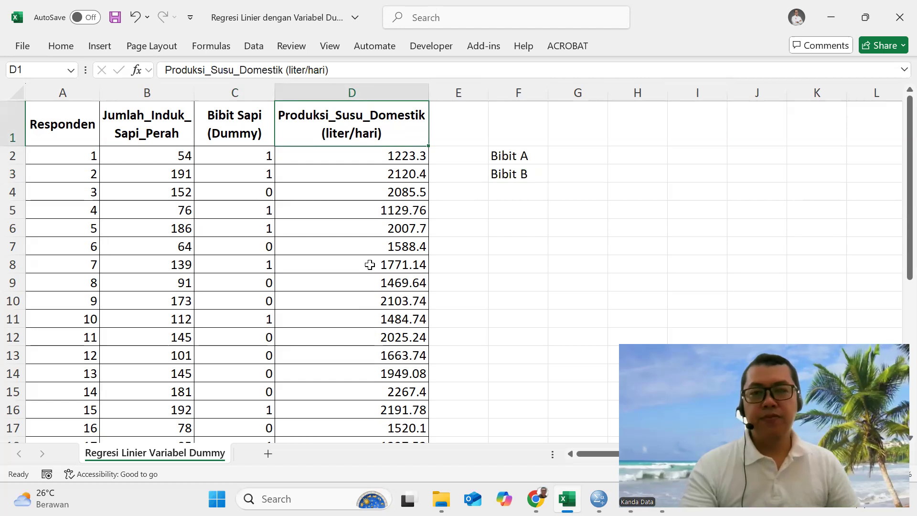
pyautogui.click(527, 160)
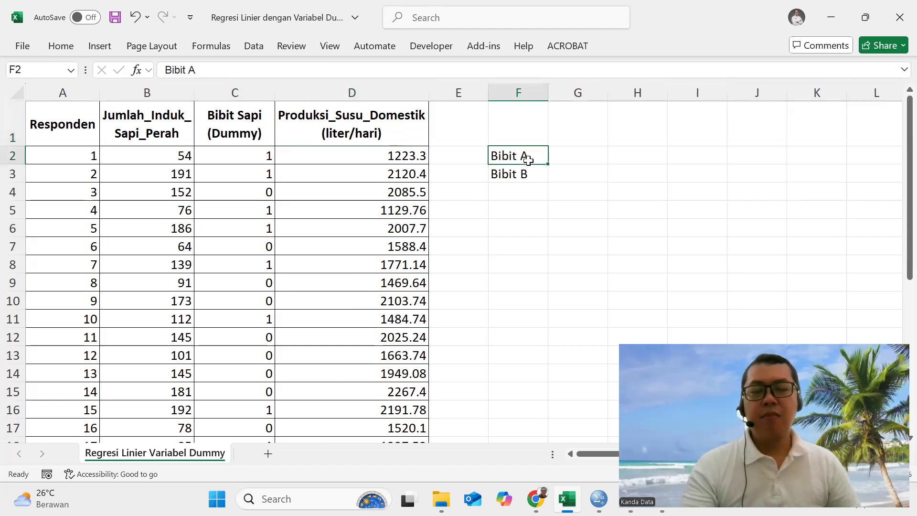
pyautogui.click(528, 185)
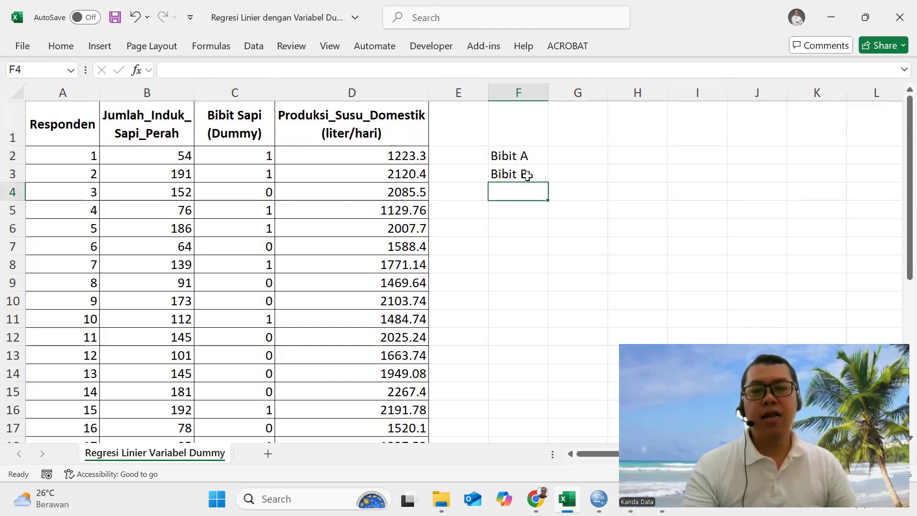
pyautogui.click(526, 176)
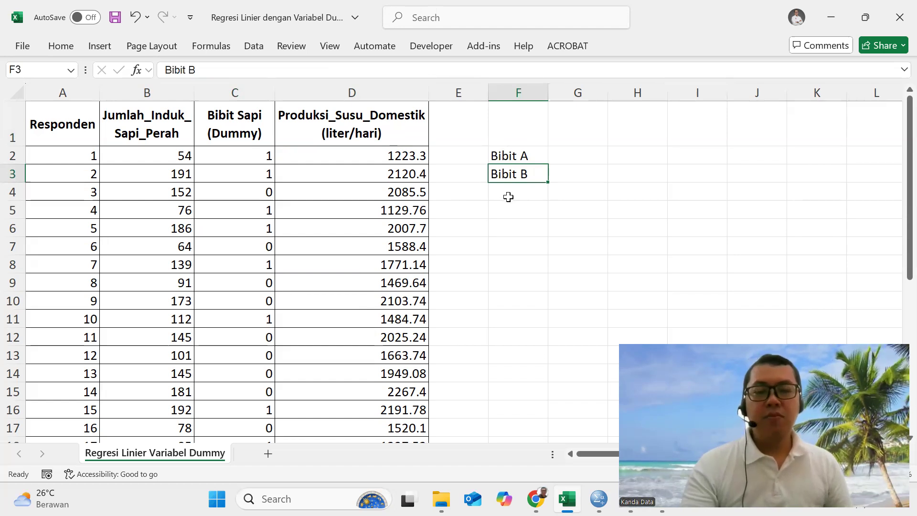
# Examine the first respondent's cow count, dummy code and milk production in relation to the two breed categories
pyautogui.click(248, 153)
pyautogui.click(172, 154)
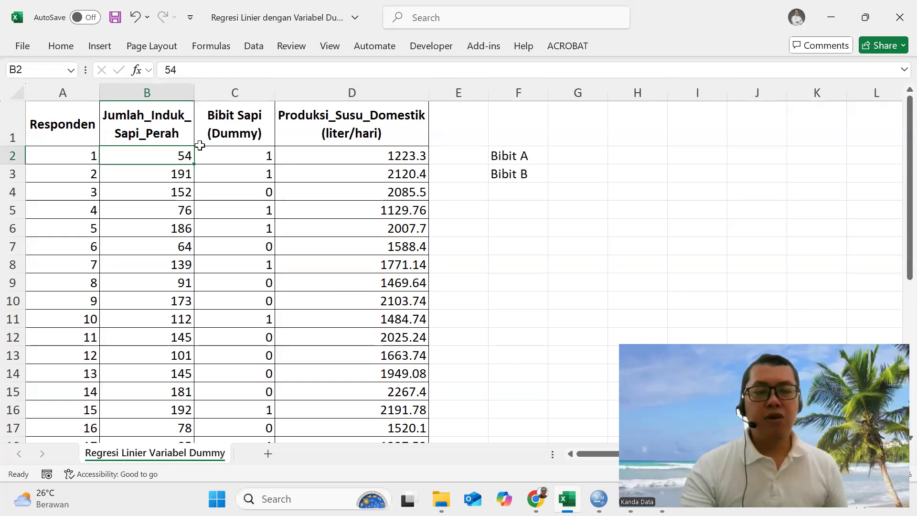
pyautogui.click(247, 154)
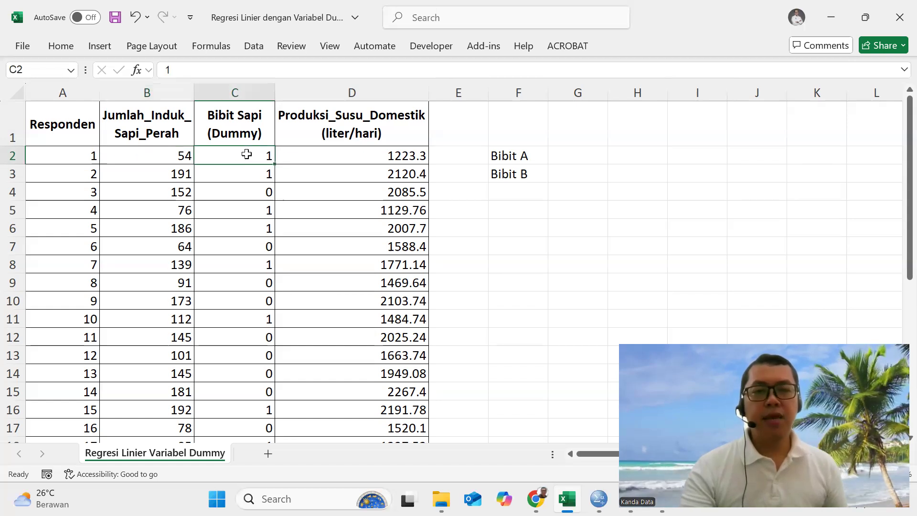
pyautogui.click(355, 156)
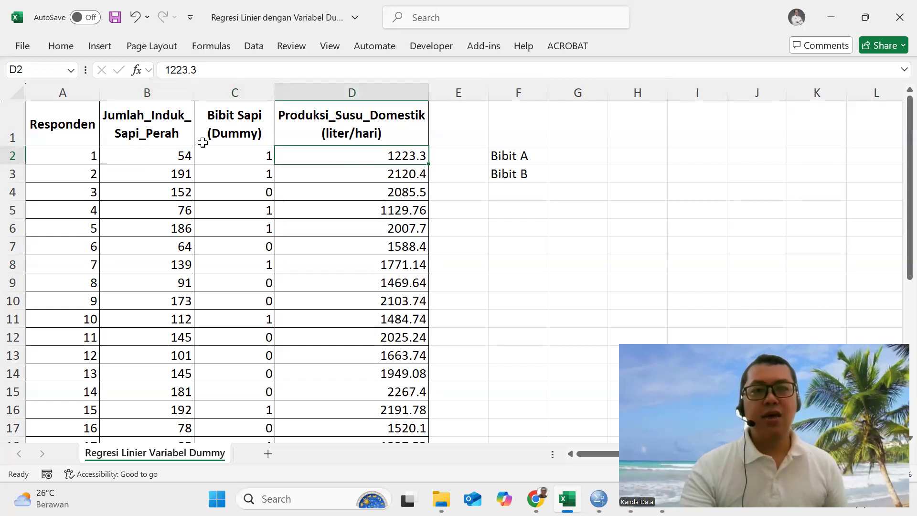
pyautogui.click(162, 155)
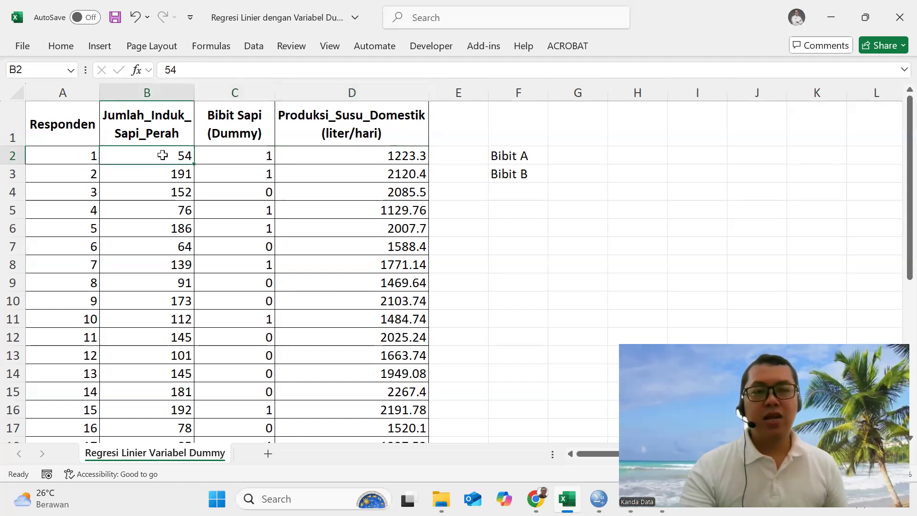
pyautogui.click(245, 154)
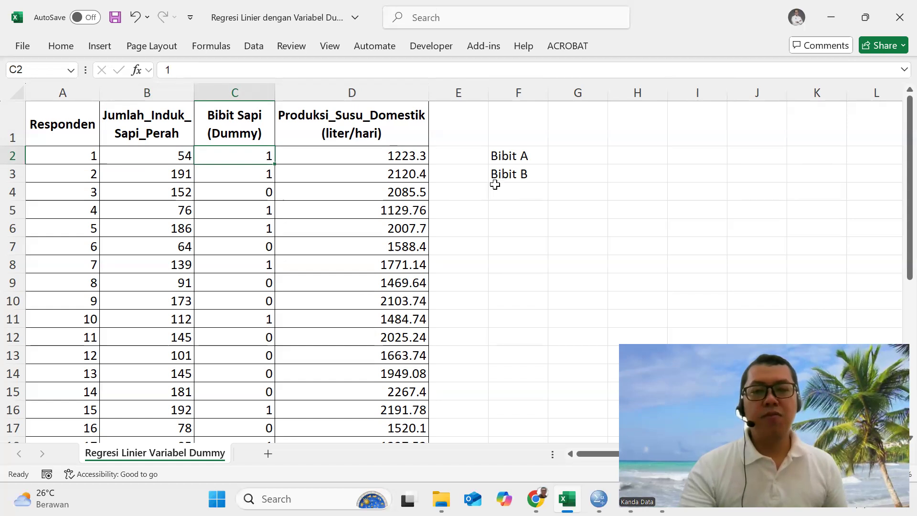
pyautogui.click(572, 176)
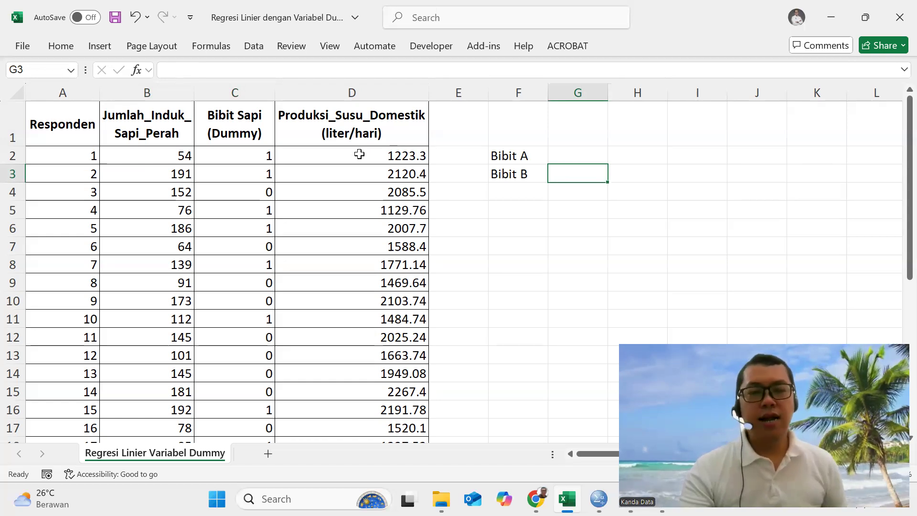
pyautogui.click(411, 155)
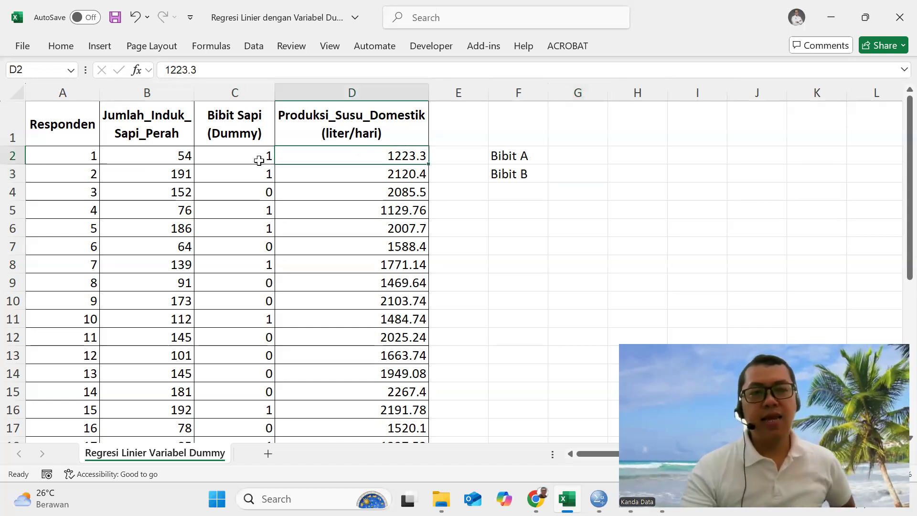
pyautogui.click(157, 159)
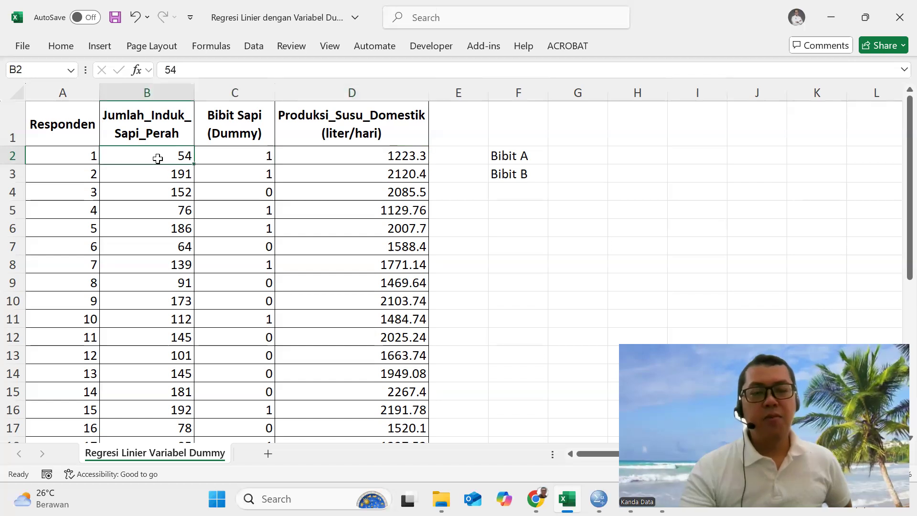
pyautogui.click(382, 153)
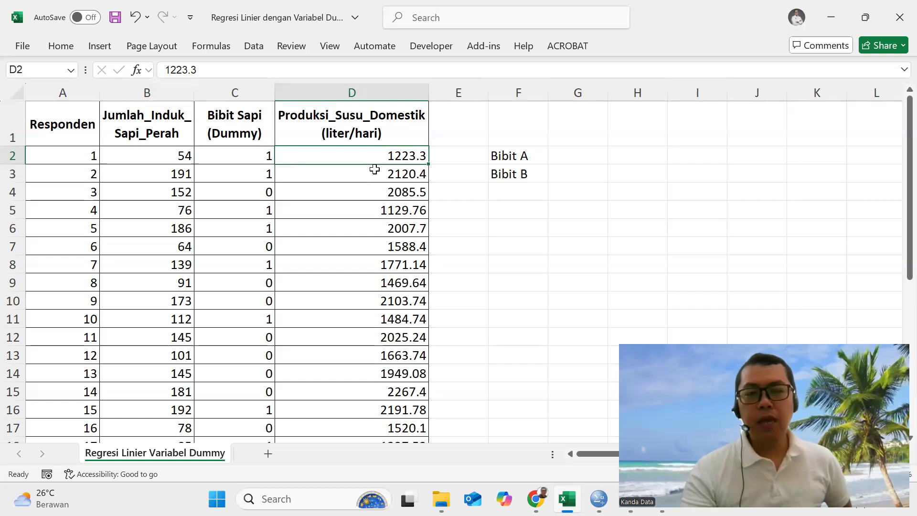
pyautogui.click(253, 152)
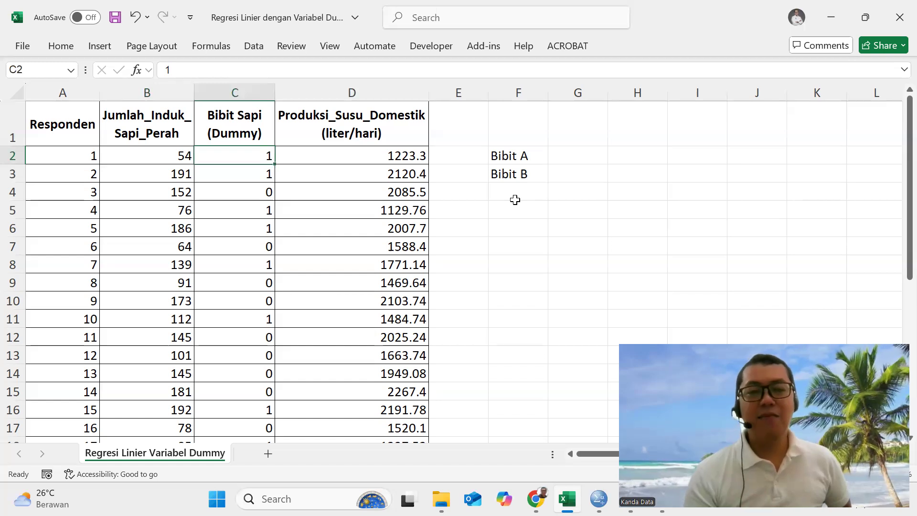
pyautogui.click(562, 157)
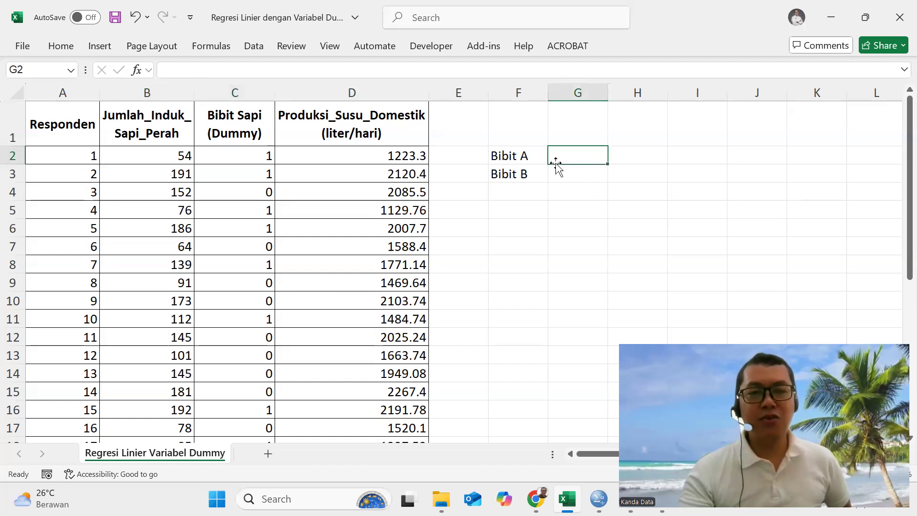
pyautogui.click(556, 178)
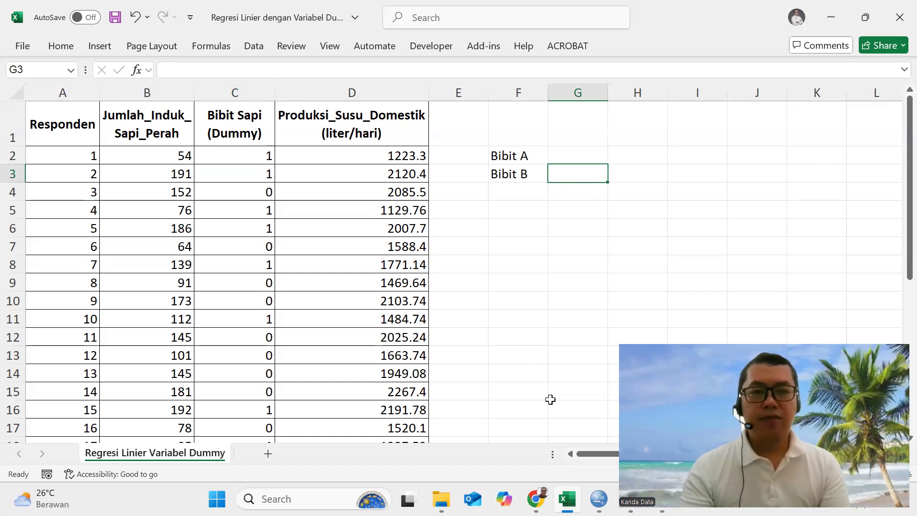
# Switch to SPSS Statistics and define the first variable with the name "production" in Variable View
pyautogui.hotkey('alt', 'Tab')
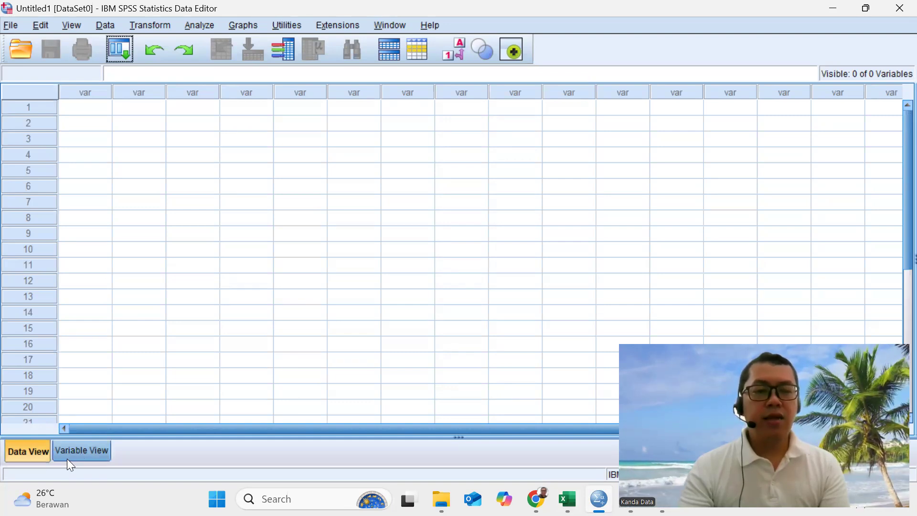
pyautogui.click(82, 456)
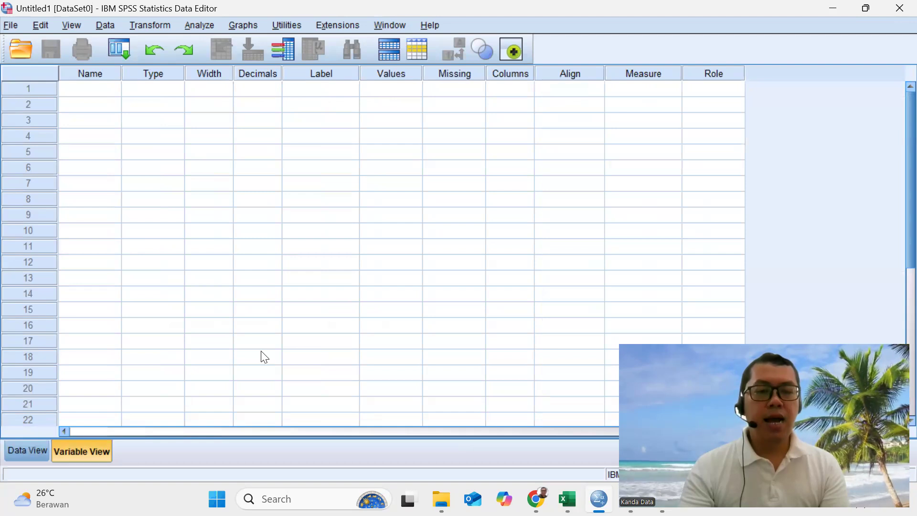
pyautogui.click(103, 95)
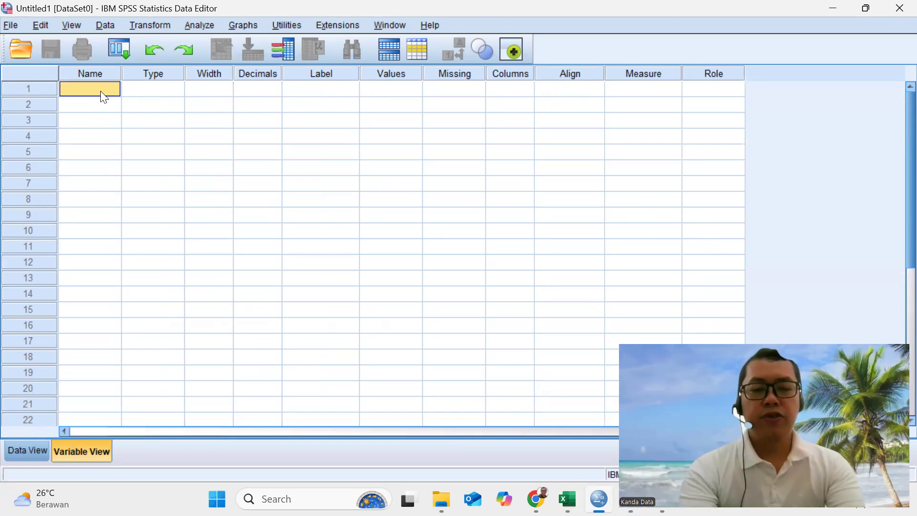
pyautogui.write('production')
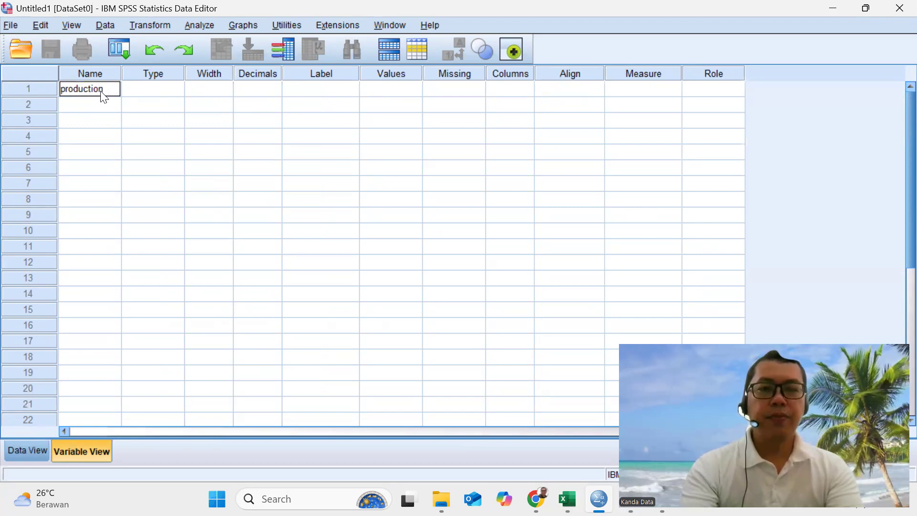
pyautogui.press('Return')
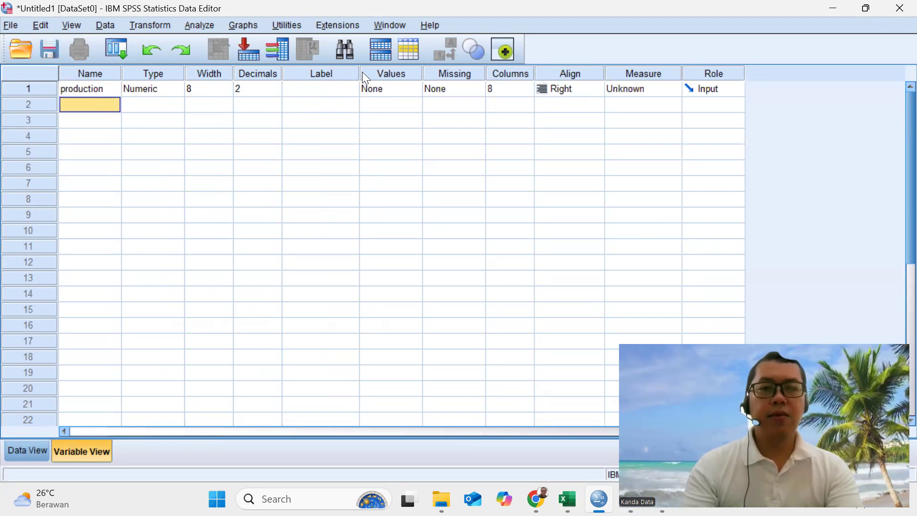
# Widen the Label column slightly and give the production variable the label "Produksi Susu"
pyautogui.moveTo(362, 73); pyautogui.dragTo(374, 73)
pyautogui.click(350, 96)
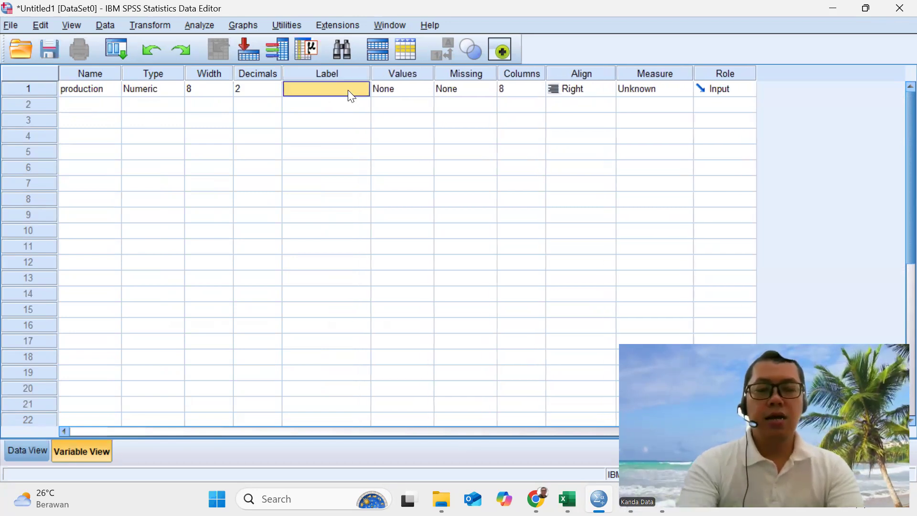
pyautogui.write('Produksi Susu')
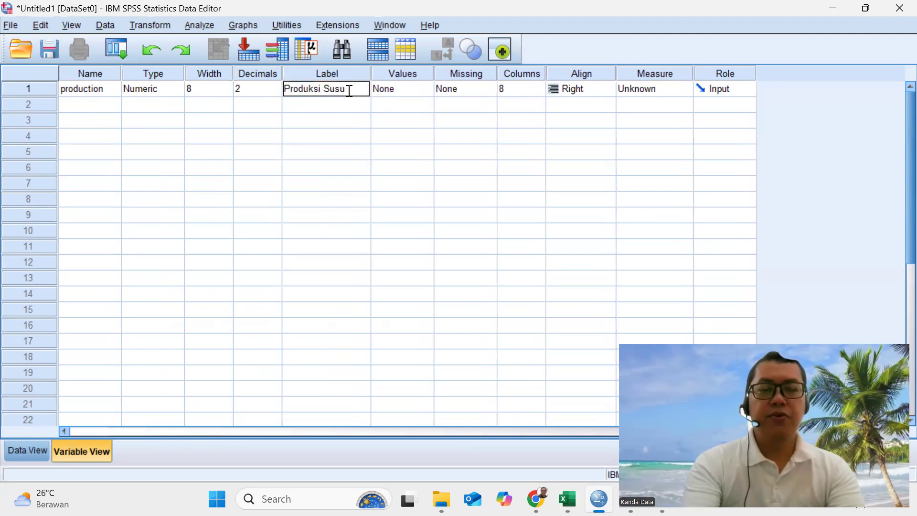
pyautogui.press('Return')
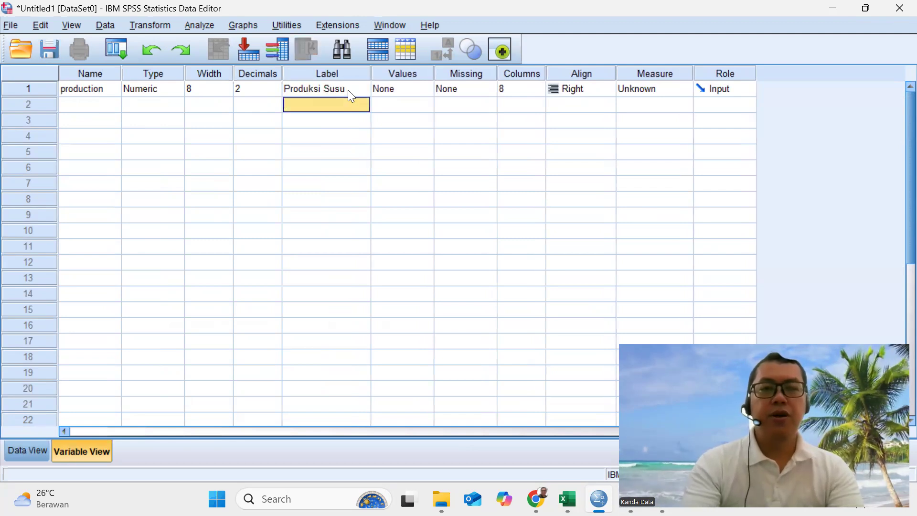
# Set the production variable's measurement level to Scale and add a second variable named "induk"
pyautogui.click(683, 89)
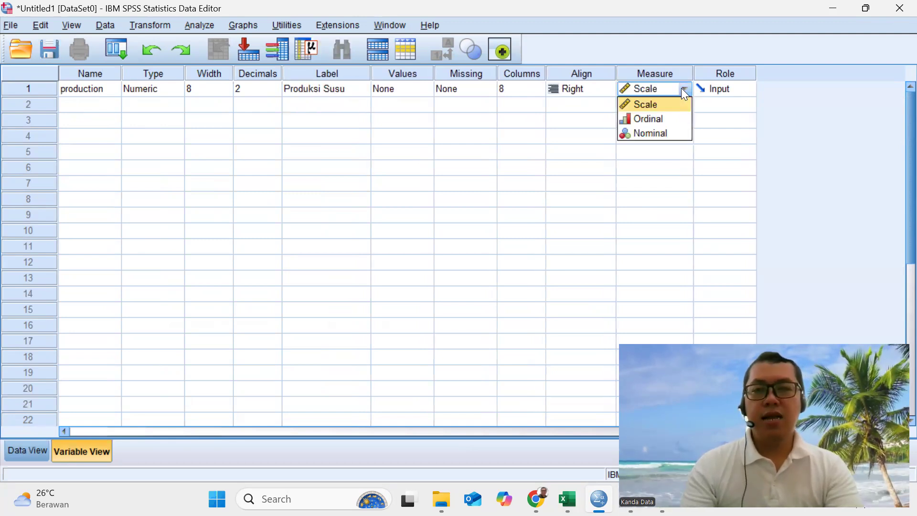
pyautogui.click(661, 105)
pyautogui.click(104, 105)
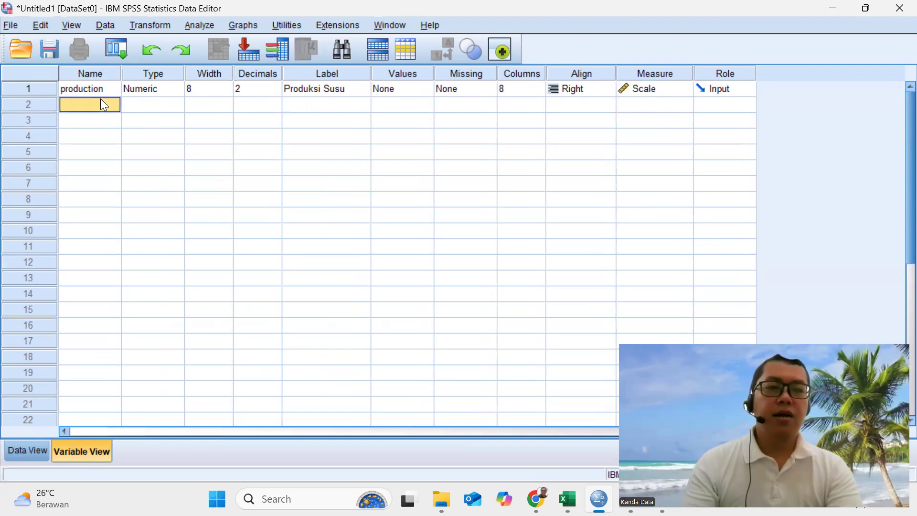
pyautogui.write('induk')
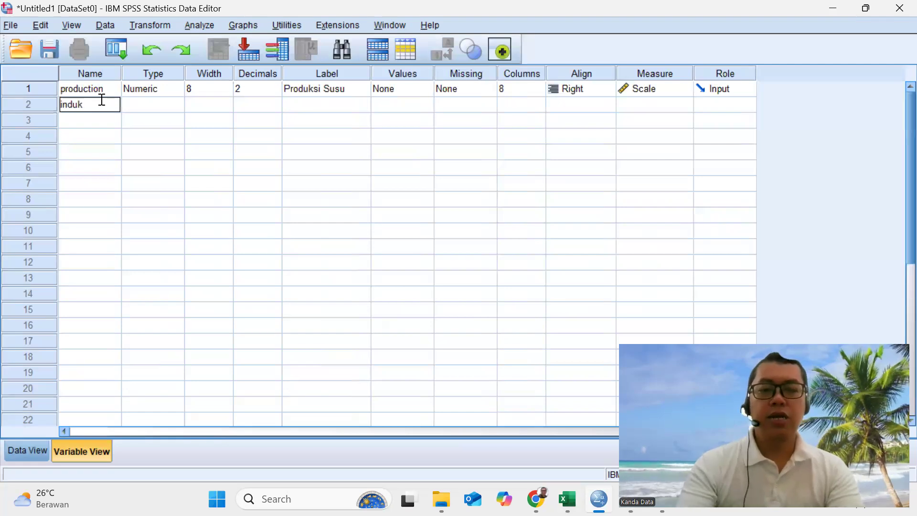
pyautogui.press('Return')
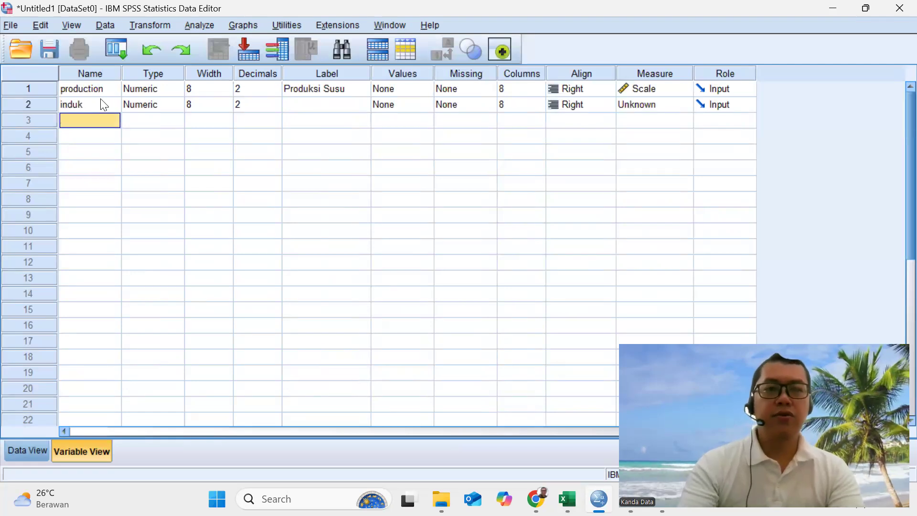
# Give the induk variable 0 decimals, the label "Jumlah Induk Sapi" and the Scale measurement level
pyautogui.click(276, 107)
pyautogui.doubleClick(276, 109)
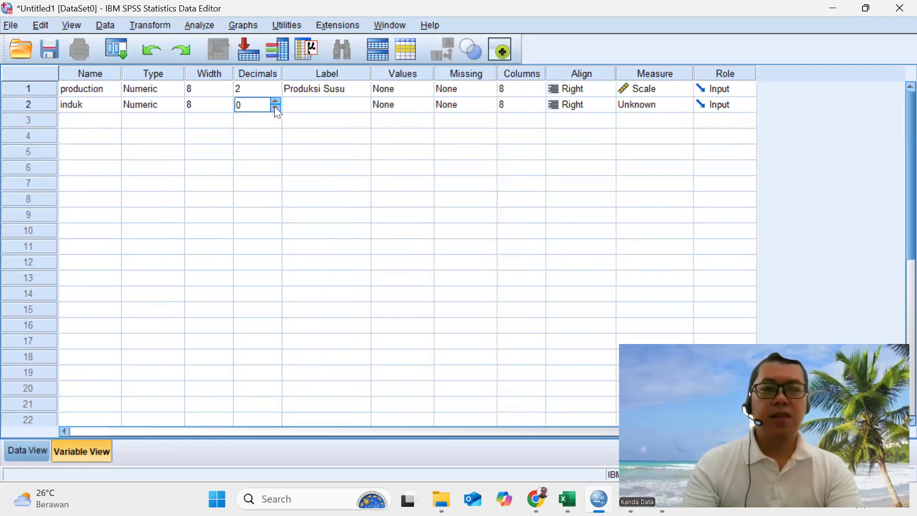
pyautogui.click(308, 106)
pyautogui.write('Jumlah Induk Sapi')
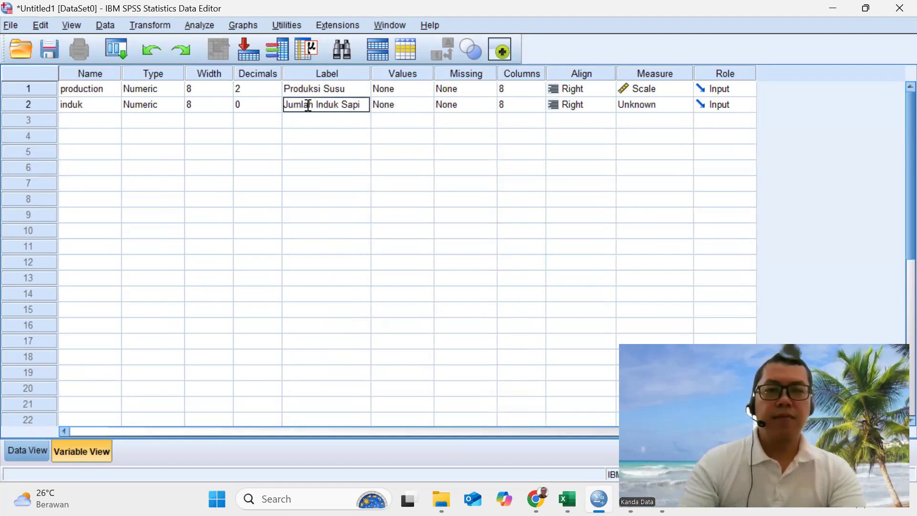
pyautogui.click(682, 106)
pyautogui.click(671, 121)
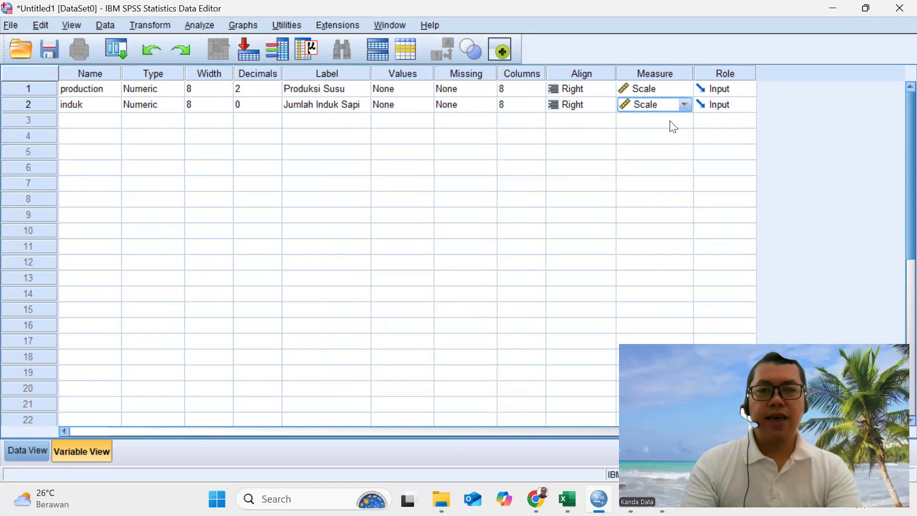
# Add a third variable named "bibit" and set its decimals to 0
pyautogui.click(102, 126)
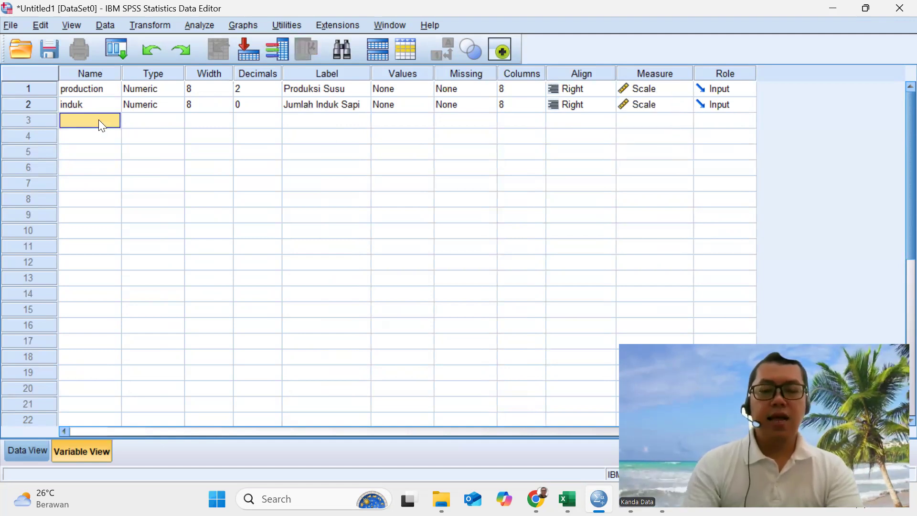
pyautogui.write('bibit')
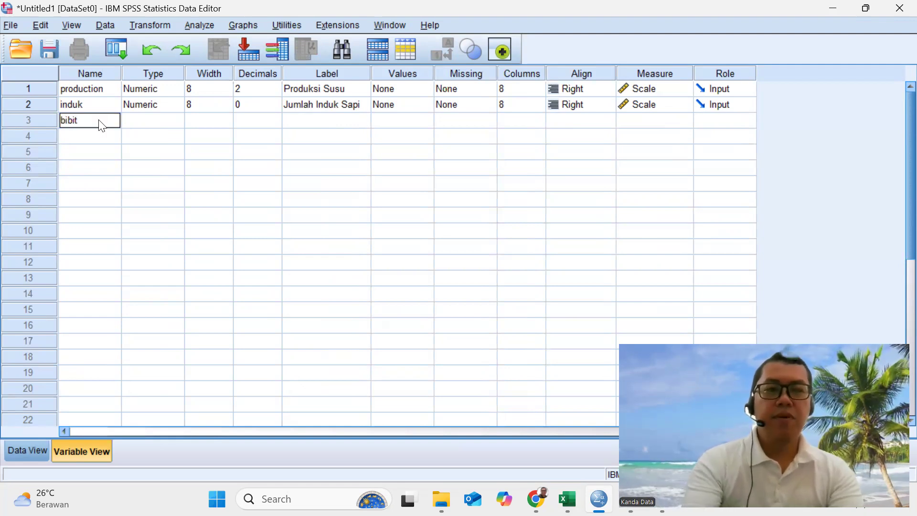
pyautogui.press('Return')
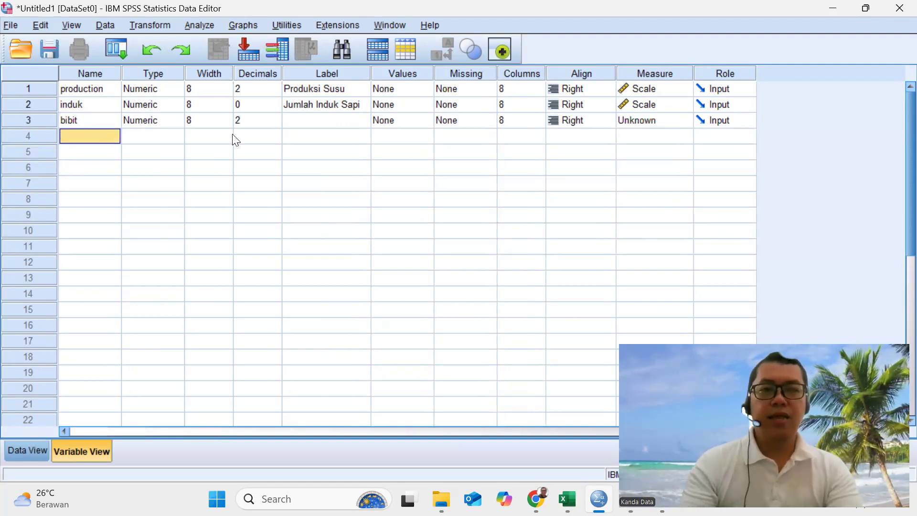
pyautogui.click(279, 123)
pyautogui.click(276, 124)
# Label the bibit variable "Bibit Sapi (Dummy)" and set its measurement level to Nominal
pyautogui.click(299, 125)
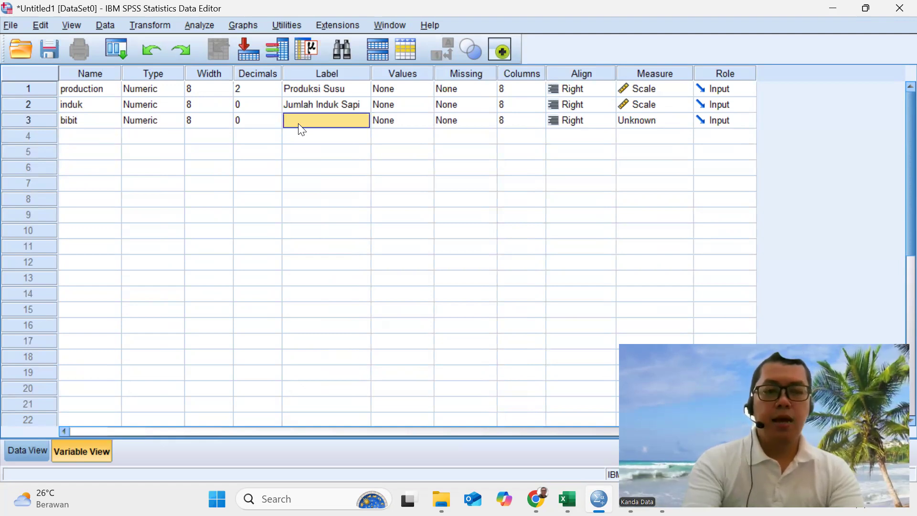
pyautogui.write('Bibit Sapi (DUmm')
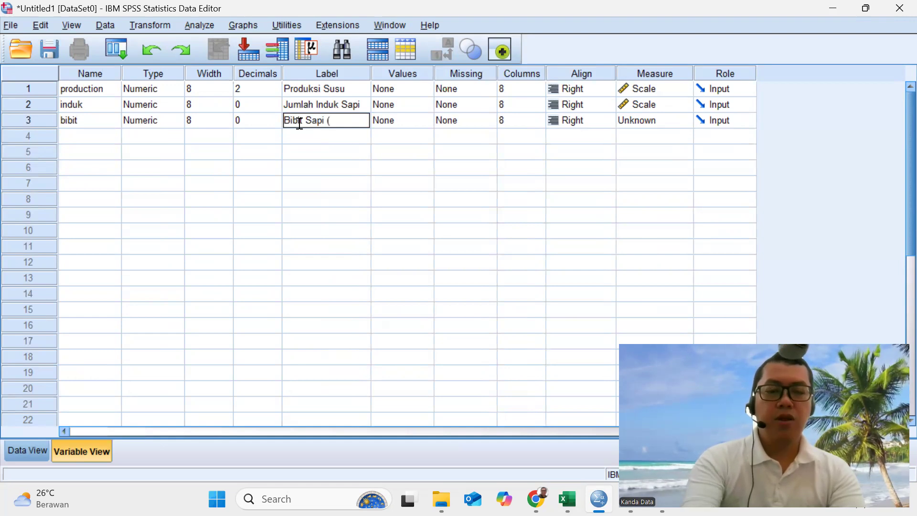
pyautogui.press('BackSpace')
pyautogui.press('BackSpace')
pyautogui.press('BackSpace')
pyautogui.write('ummy)')
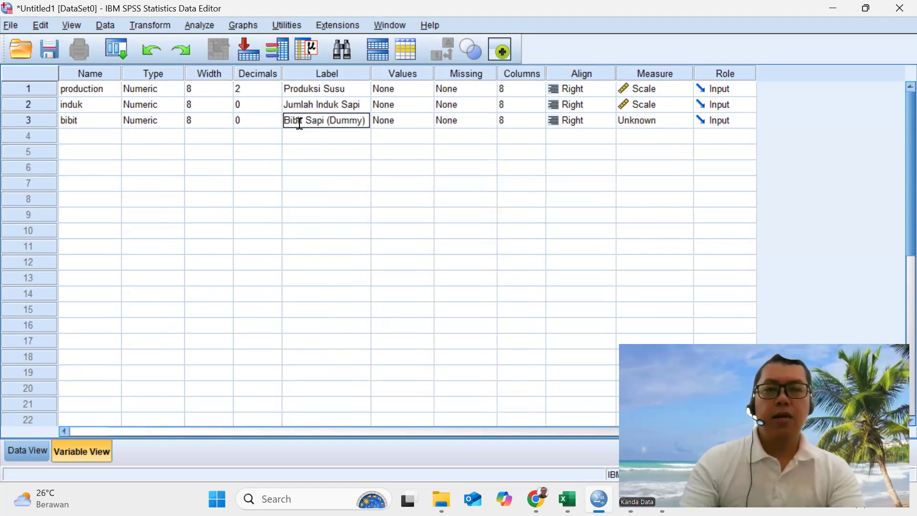
pyautogui.click(651, 122)
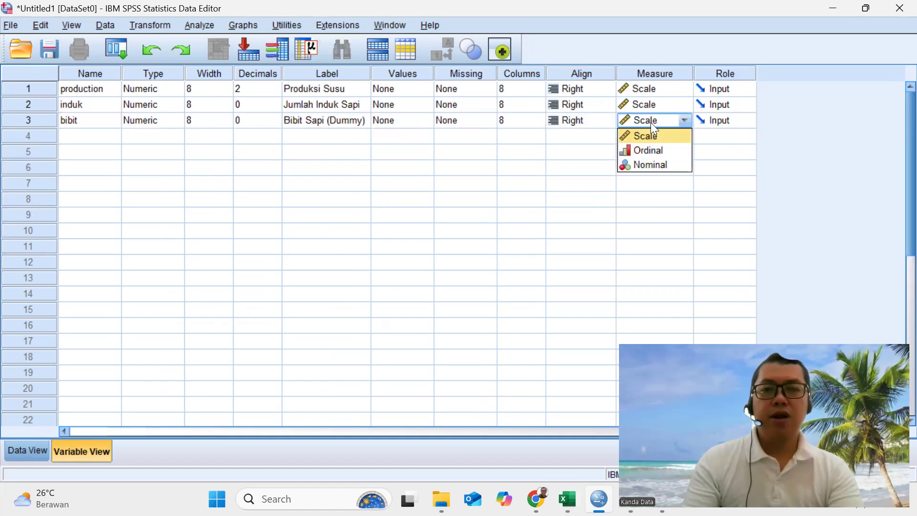
pyautogui.click(659, 164)
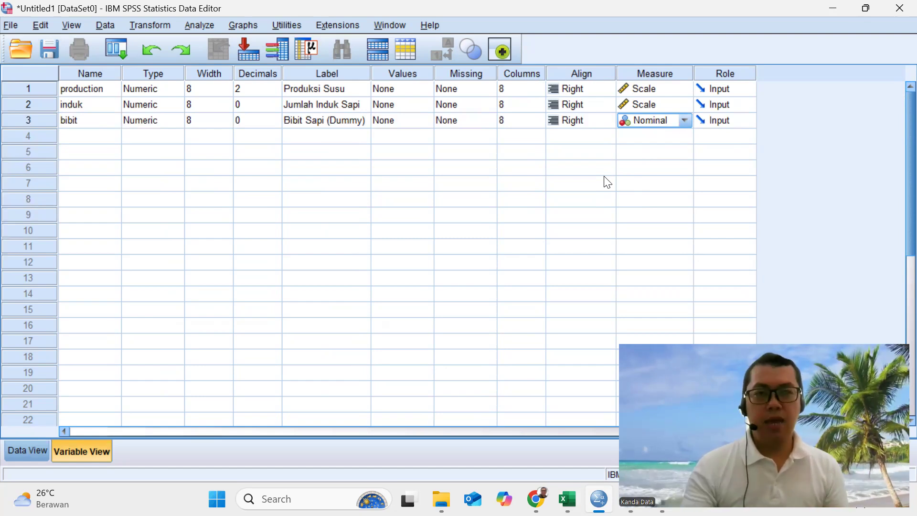
# Add a value label to the bibit variable that defines 1 as "Bibit Sapi A"
pyautogui.doubleClick(424, 122)
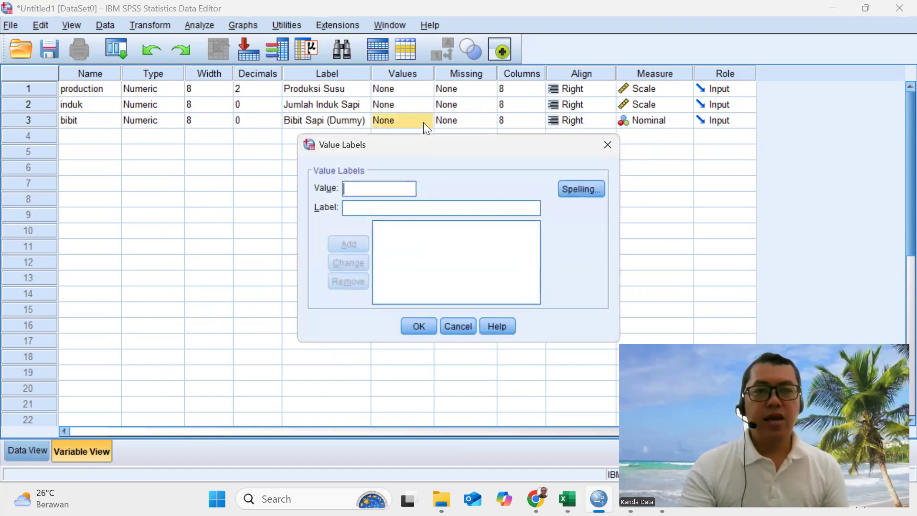
pyautogui.write('1')
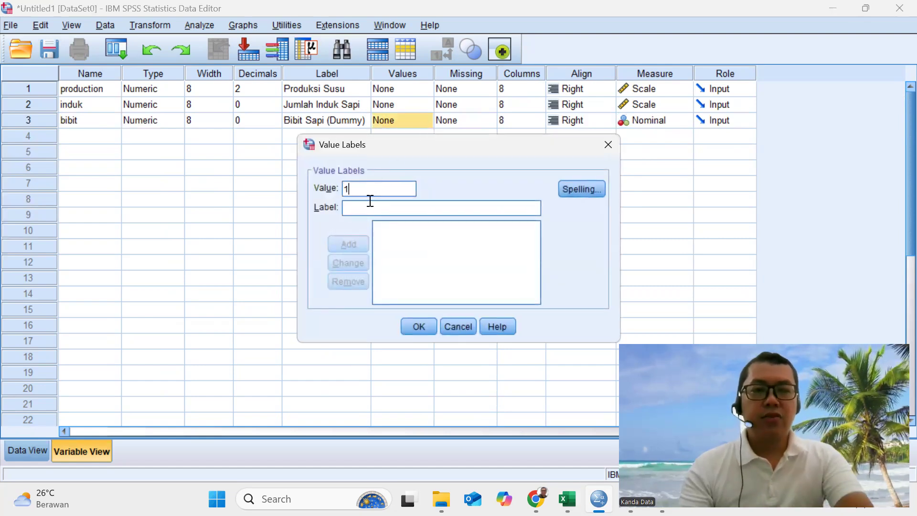
pyautogui.click(367, 206)
pyautogui.write('Bibit')
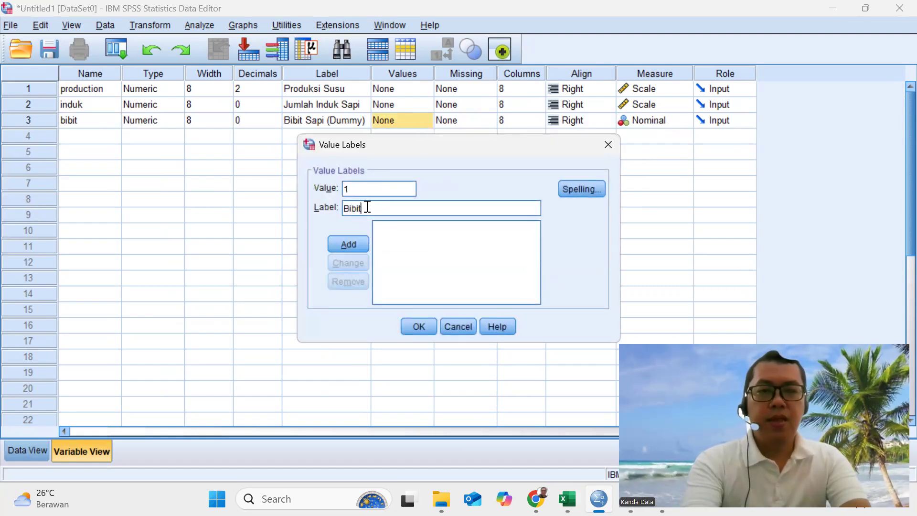
pyautogui.write(' Sapi A')
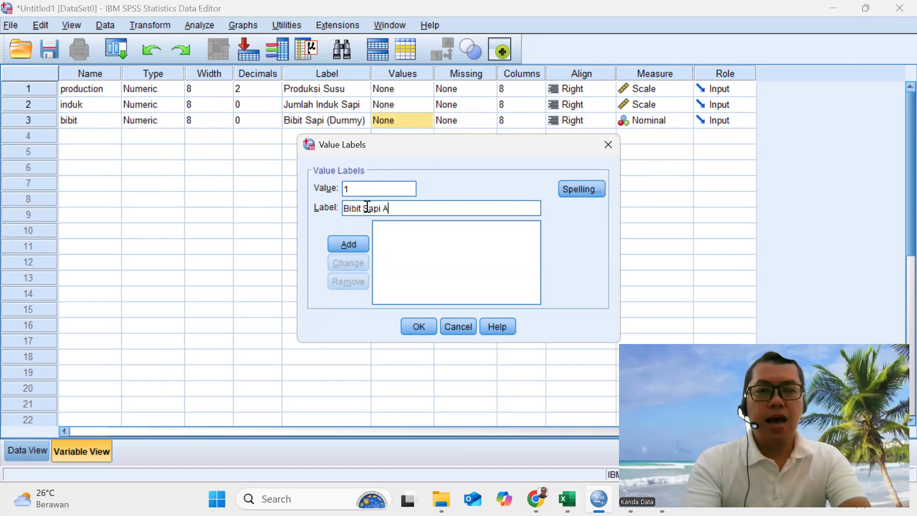
pyautogui.click(358, 241)
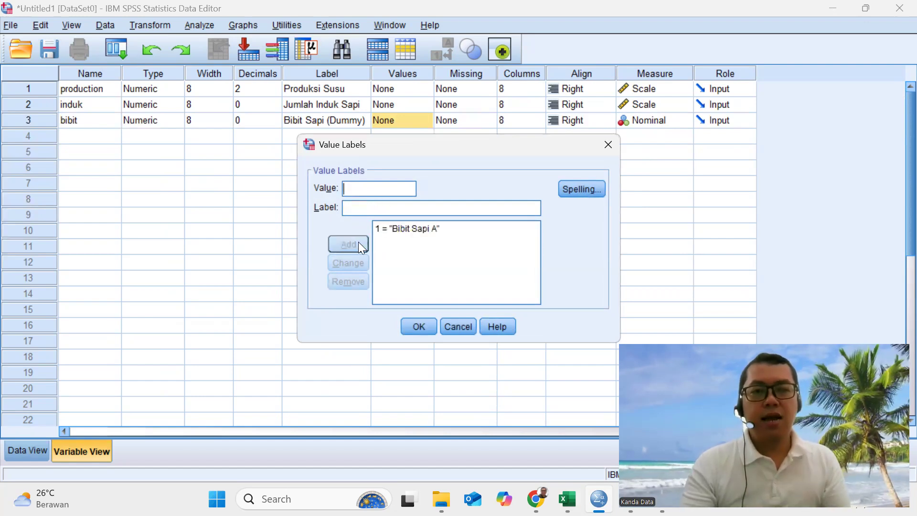
# Add the value label "Bibit Sapi B" for 0 and apply the bibit variable's value labels
pyautogui.write('0')
pyautogui.click(365, 207)
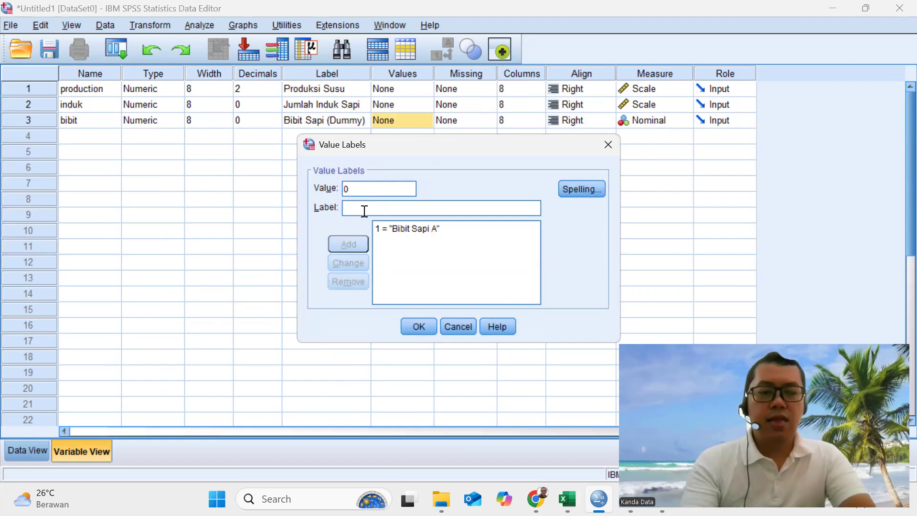
pyautogui.write('Bibit')
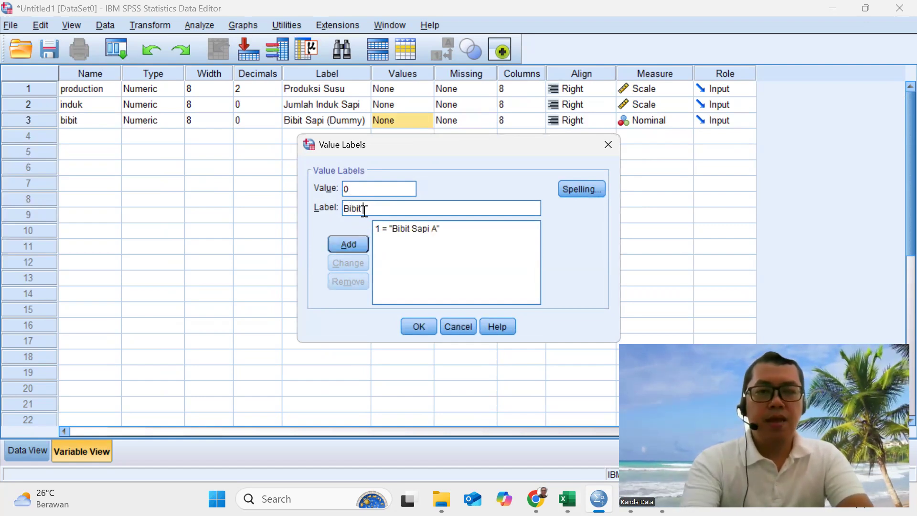
pyautogui.write(' Sapi B')
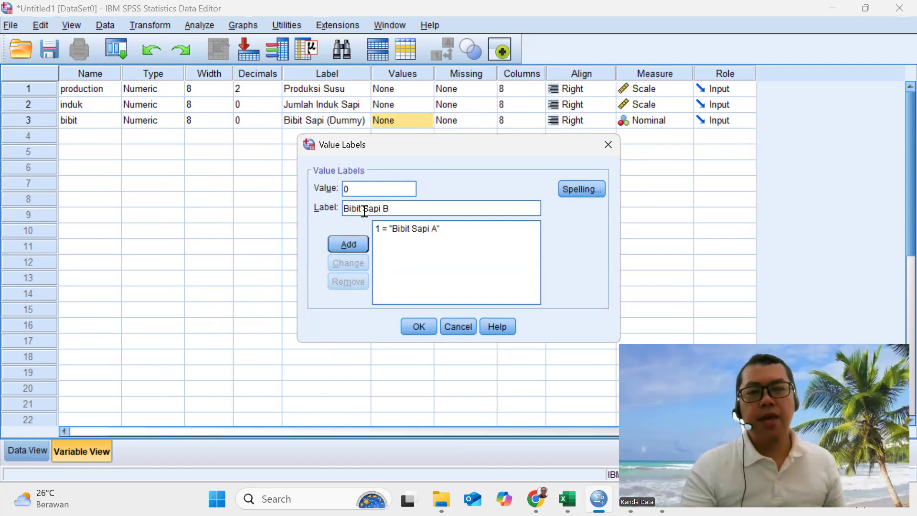
pyautogui.click(348, 244)
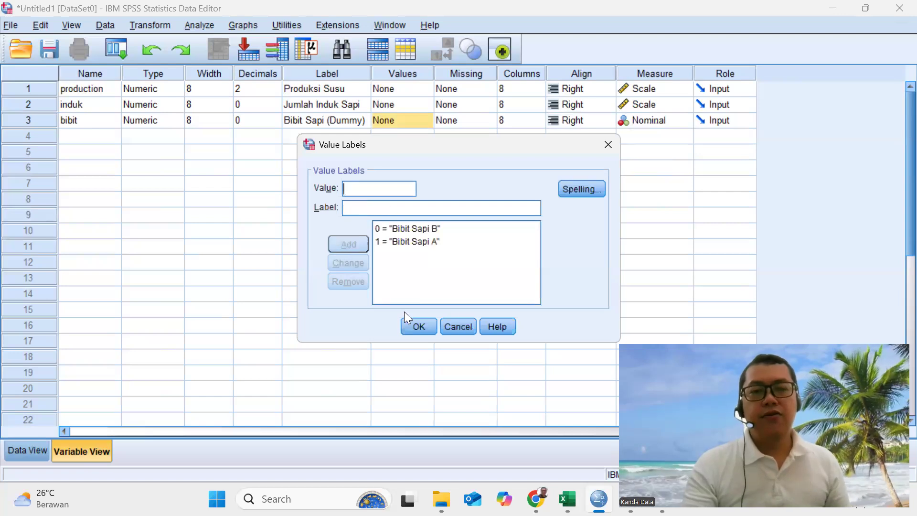
pyautogui.click(416, 326)
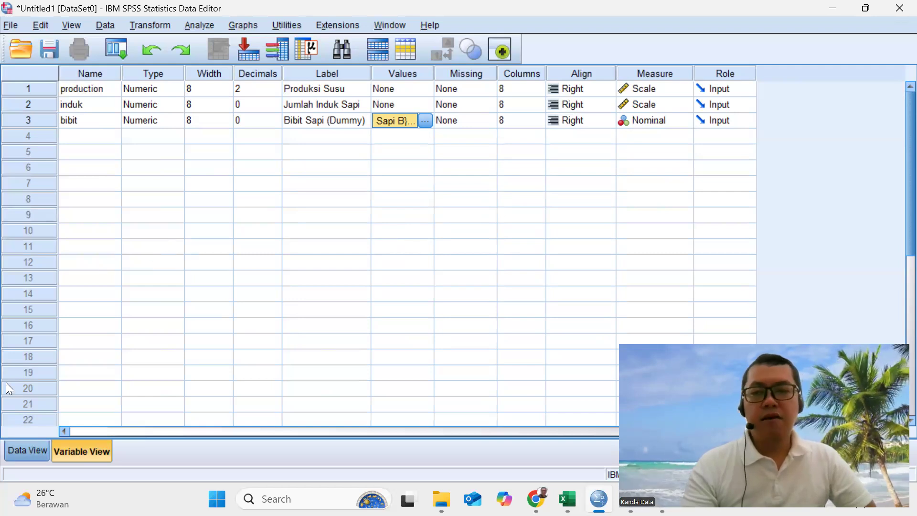
# Switch to Data View and widen the production column slightly so its full name fits on one line
pyautogui.hotkey('ctrl', 't')
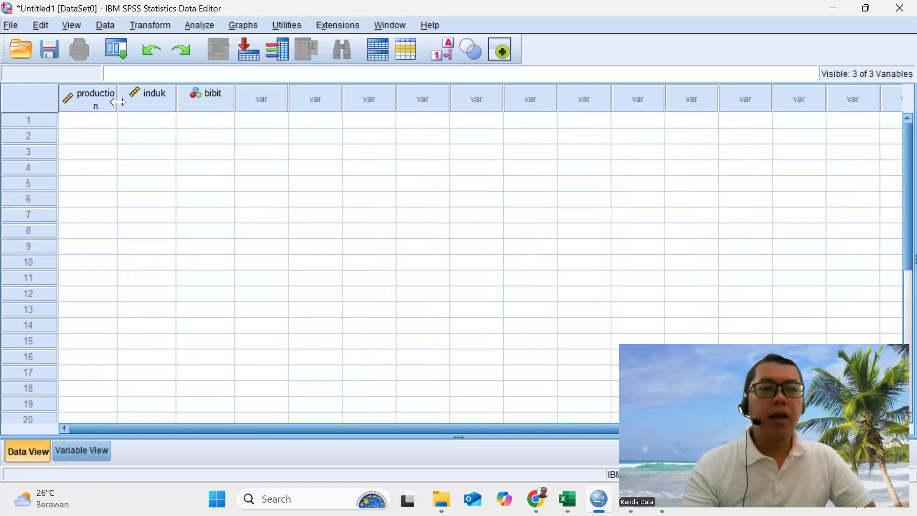
pyautogui.moveTo(118, 101); pyautogui.dragTo(124, 101)
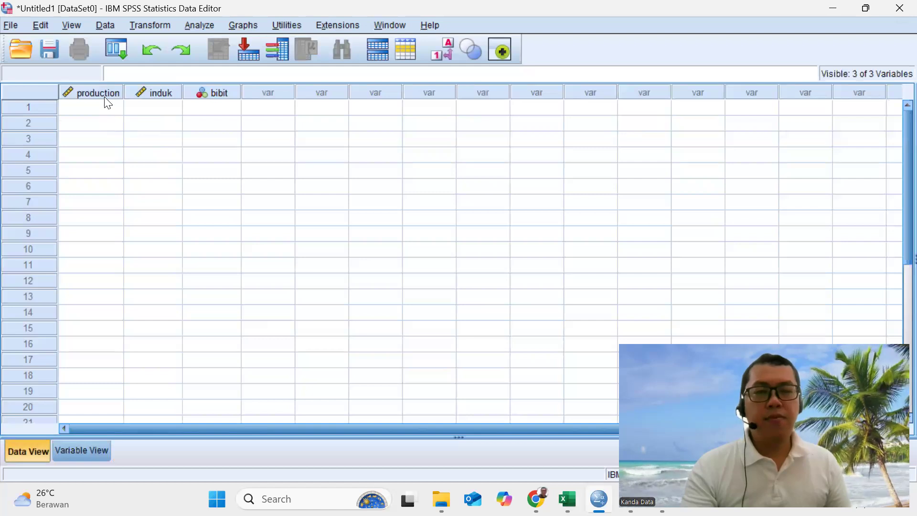
pyautogui.moveTo(108, 103)
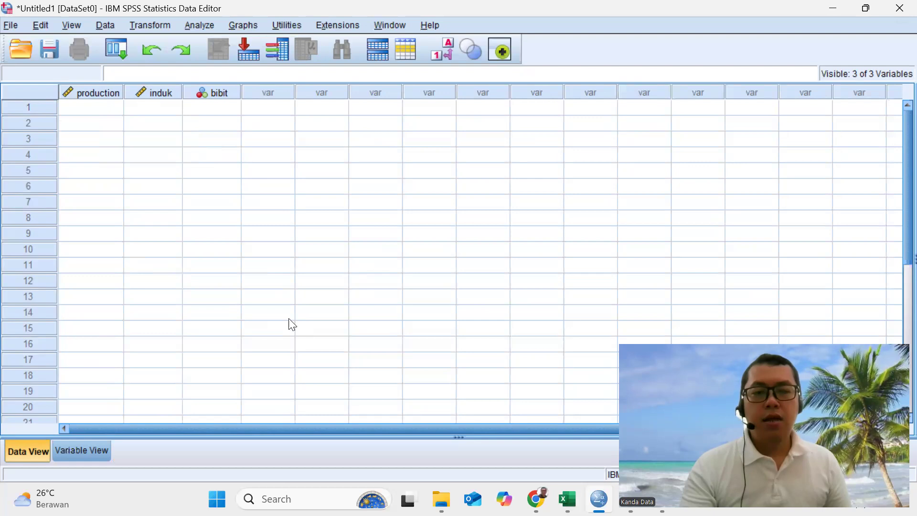
# Switch to the Excel workbook and copy the Produksi_Susu_Domestik values of all 30 respondents, cells D2 to D31
pyautogui.moveTo(567, 499)
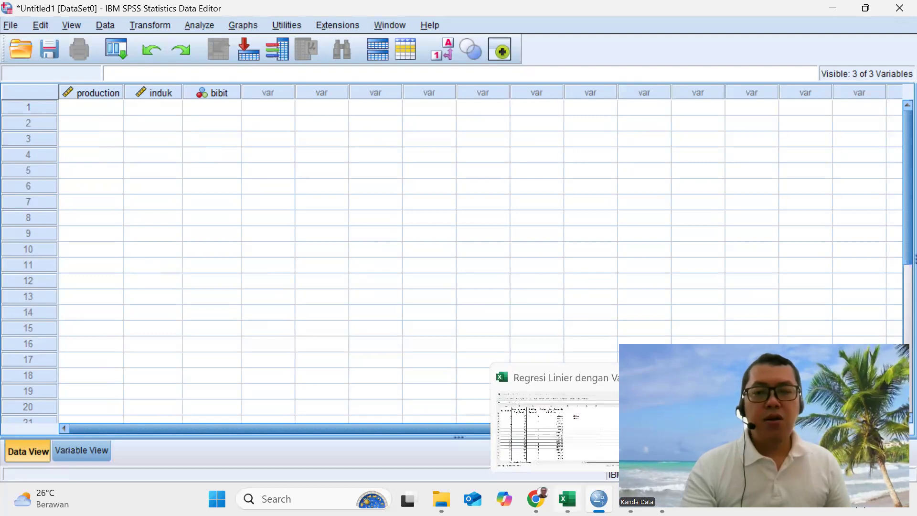
pyautogui.click(540, 467)
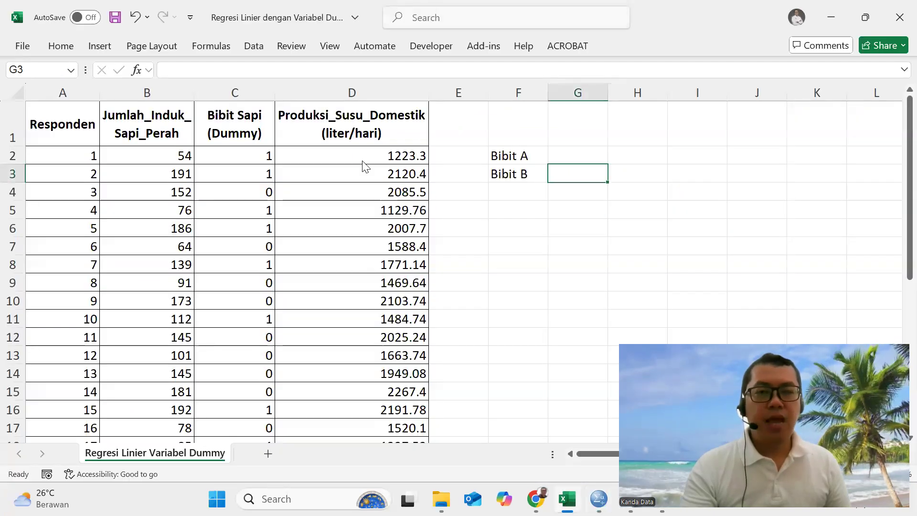
pyautogui.moveTo(363, 159); pyautogui.dragTo(369, 273)
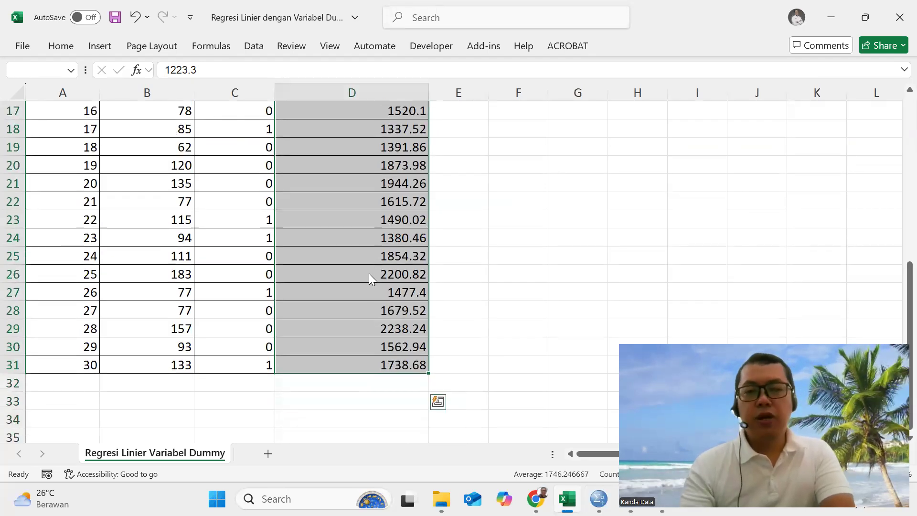
pyautogui.rightClick(332, 131)
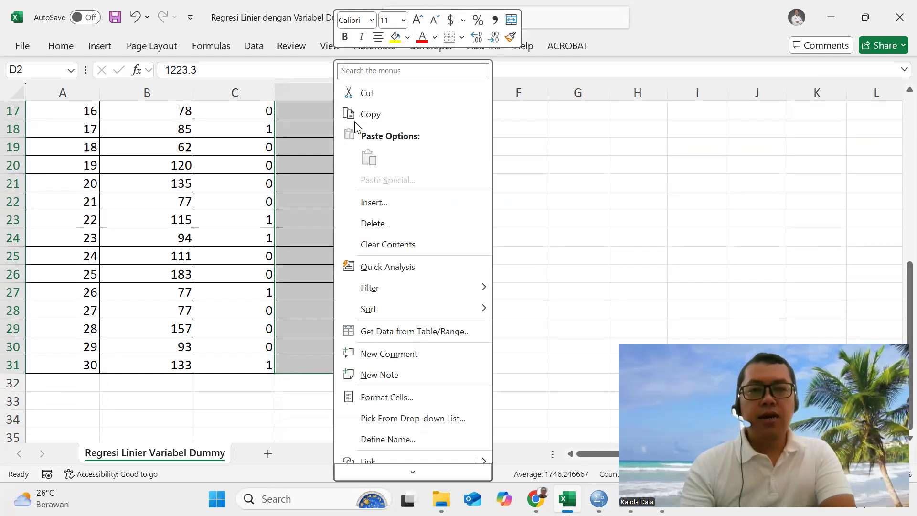
pyautogui.click(368, 115)
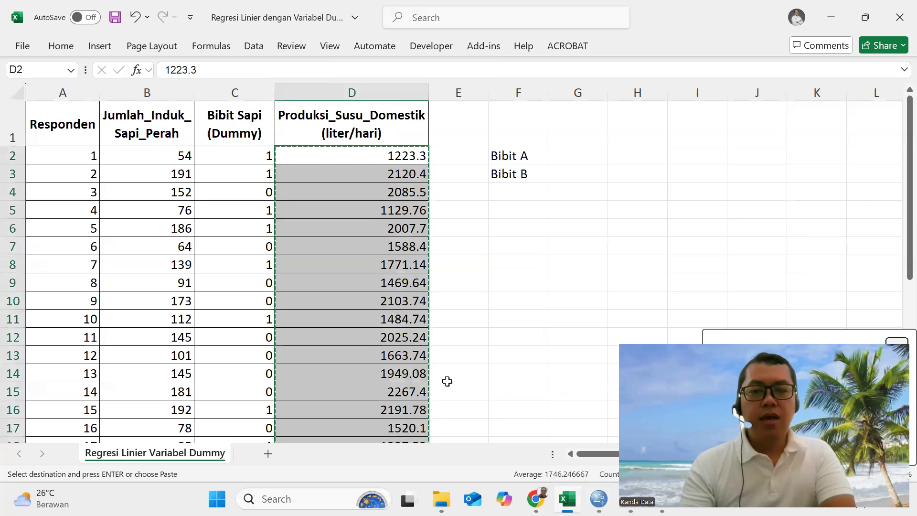
# Switch to SPSS and try to paste the copied milk production values into the first cell of the production column
pyautogui.hotkey('alt', 'Tab')
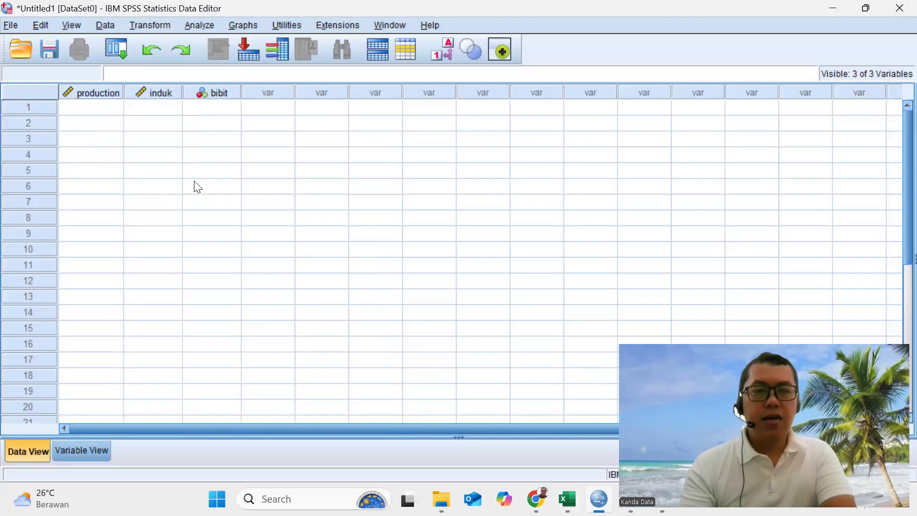
pyautogui.click(95, 104)
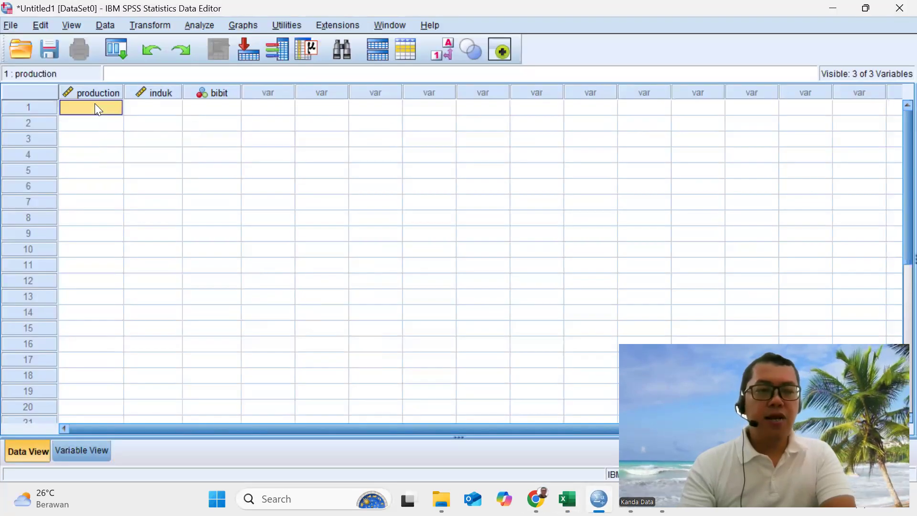
pyautogui.rightClick(95, 105)
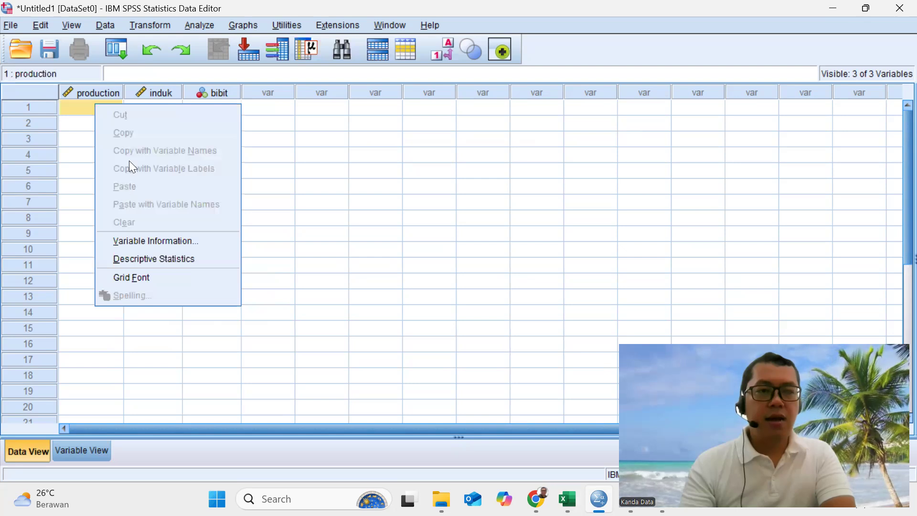
pyautogui.click(310, 186)
pyautogui.click(98, 110)
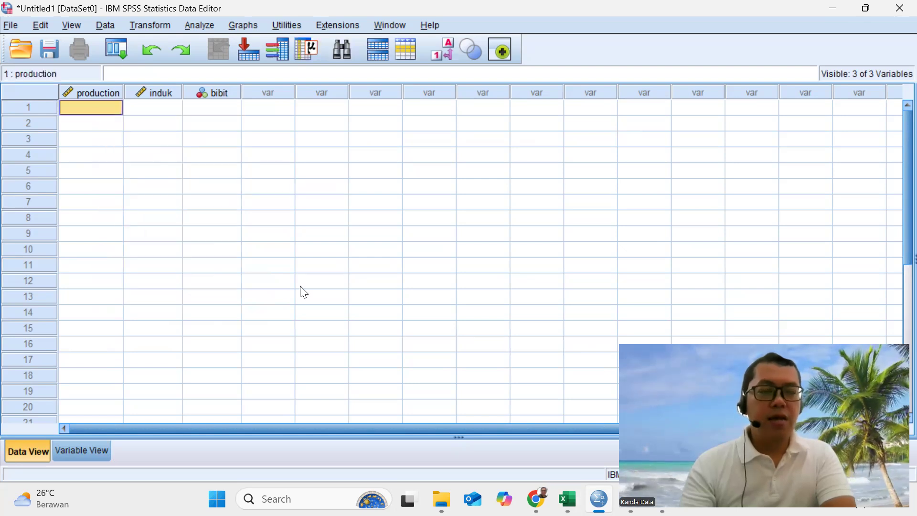
# Return to the Excel workbook and copy the selected Produksi_Susu_Domestik values in D2 to D31 again
pyautogui.hotkey('alt', 'Tab')
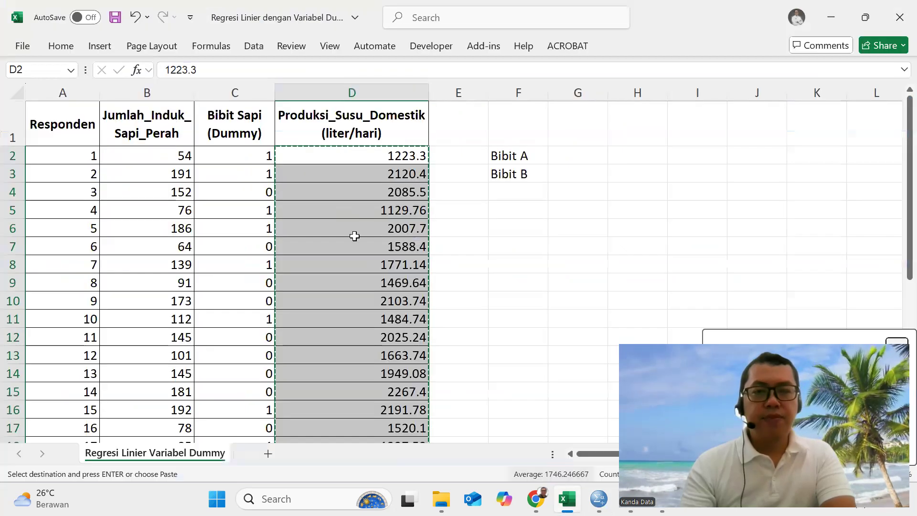
pyautogui.rightClick(332, 157)
pyautogui.click(366, 115)
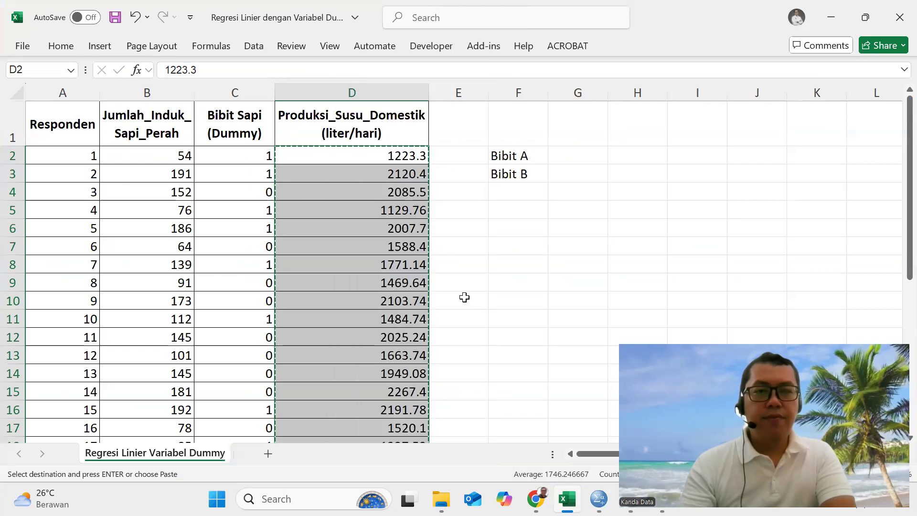
# Switch to SPSS, paste the copied values into the production column from row 1 and check the entries down to row 30
pyautogui.click(599, 498)
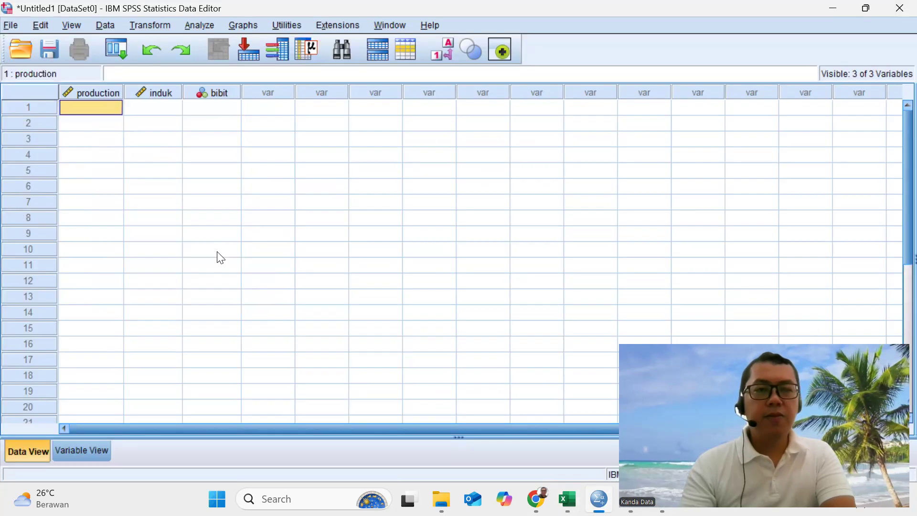
pyautogui.rightClick(90, 111)
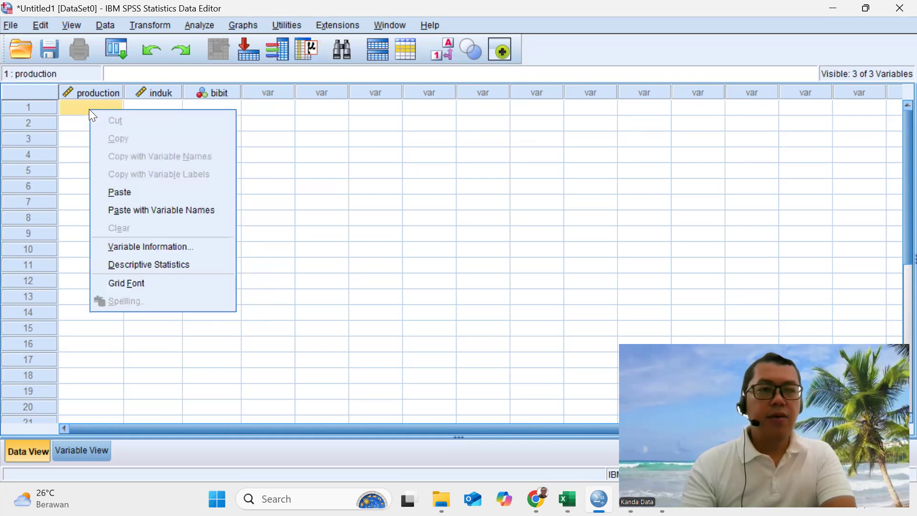
pyautogui.click(121, 191)
pyautogui.click(158, 191)
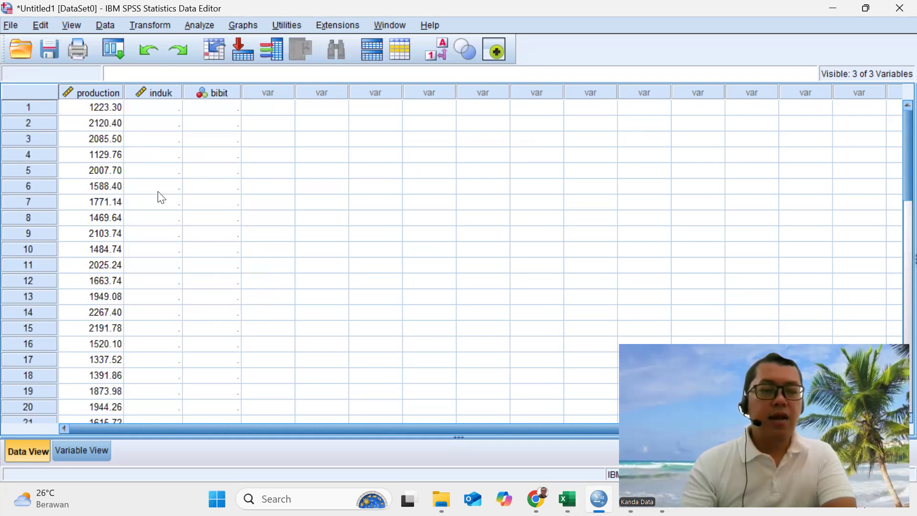
pyautogui.scroll(-5, 119, 143)
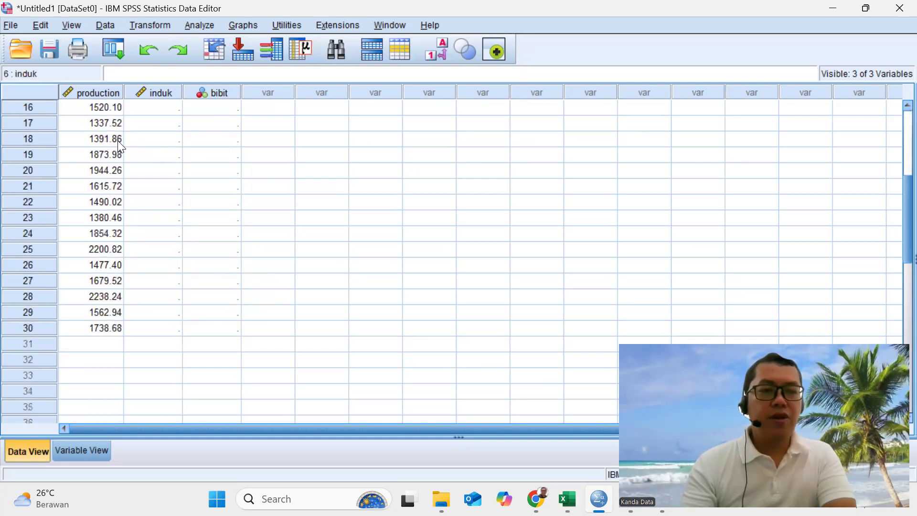
pyautogui.scroll(5, 117, 141)
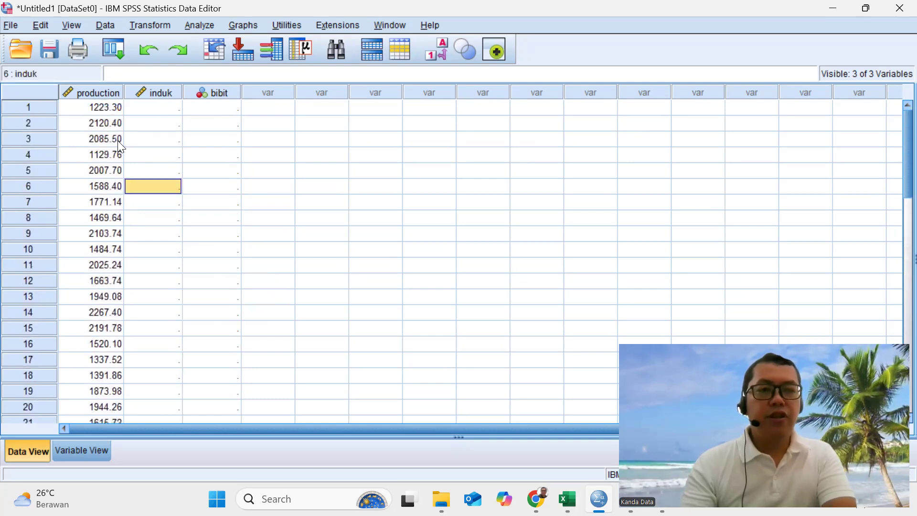
# Select the first induk cell, switch to Excel and copy the Jumlah_Induk_Sapi_Perah and Bibit Sapi (Dummy) values, cells B2 to C31
pyautogui.click(155, 108)
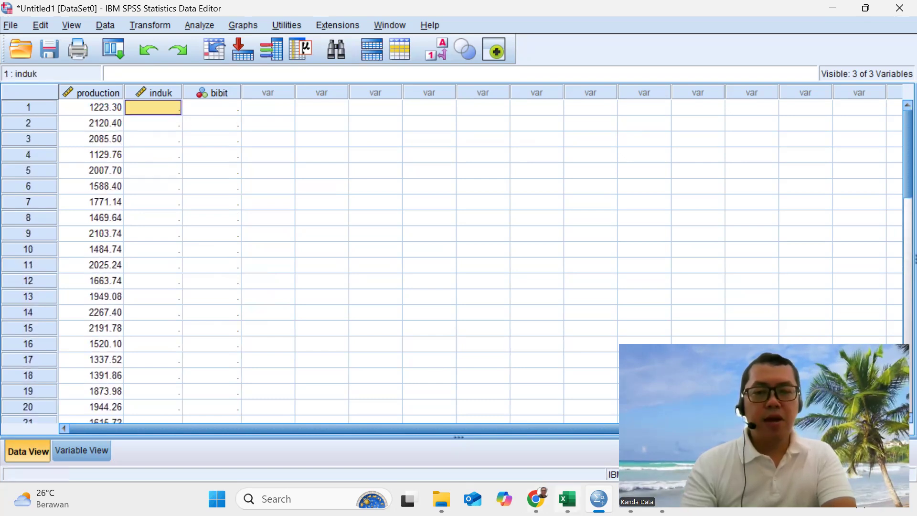
pyautogui.click(568, 498)
pyautogui.click(134, 153)
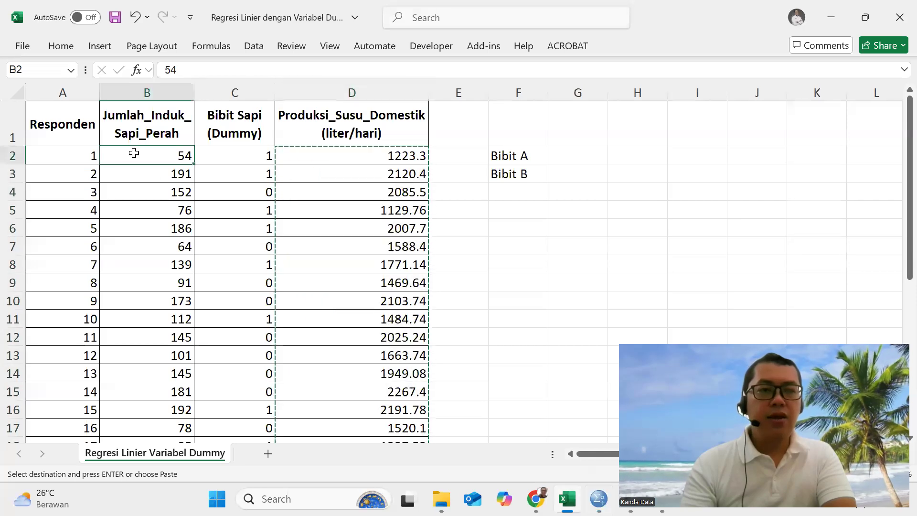
pyautogui.hotkey('shift', 'Right')
pyautogui.hotkey('shift', 'Down')
pyautogui.hotkey('shift', 'Down')
pyautogui.hotkey('shift', 'Down')
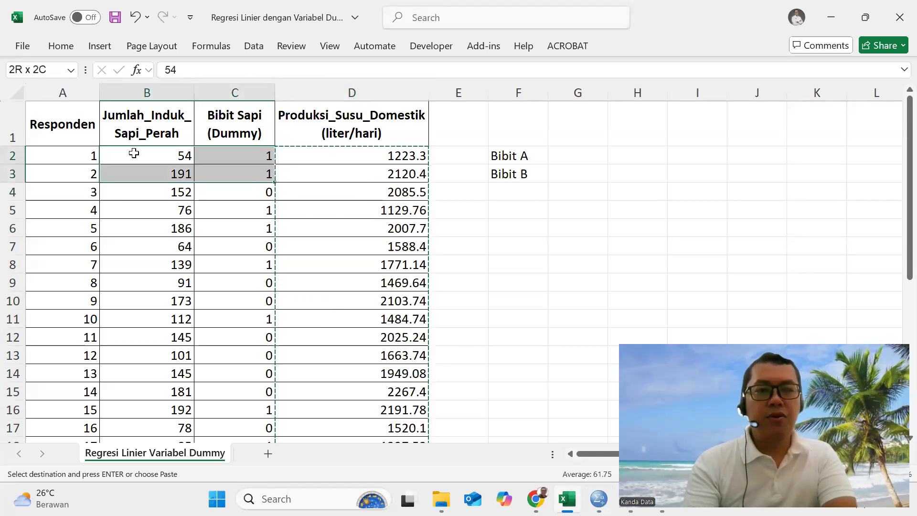
pyautogui.hotkey('shift', 'Down')
pyautogui.hotkey('shift', 'Down')
pyautogui.hotkey('shift', 'Down')
pyautogui.hotkey('shift', 'Down')
pyautogui.hotkey('shift', 'Down')
pyautogui.hotkey('shift', 'Down')
pyautogui.hotkey('shift', 'Down')
pyautogui.hotkey('shift', 'Down')
pyautogui.hotkey('shift', 'Down')
pyautogui.hotkey('shift', 'Down')
pyautogui.hotkey('shift', 'Down')
pyautogui.hotkey('shift', 'Down')
pyautogui.hotkey('shift', 'Down')
pyautogui.hotkey('shift', 'Down')
pyautogui.hotkey('shift', 'Down')
pyautogui.hotkey('shift', 'Down')
pyautogui.hotkey('shift', 'Down')
pyautogui.hotkey('shift', 'Down')
pyautogui.hotkey('shift', 'Down')
pyautogui.hotkey('shift', 'Down')
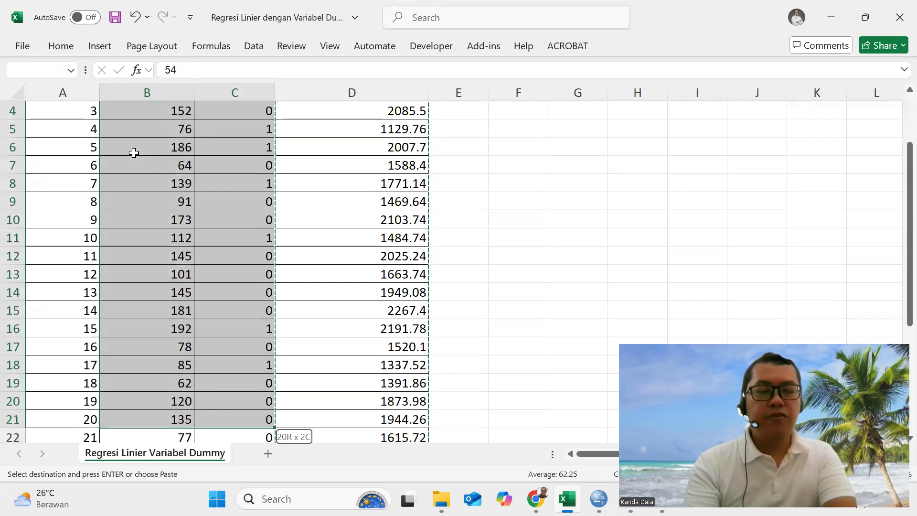
pyautogui.hotkey('shift', 'Down')
pyautogui.hotkey('shift', 'Down')
pyautogui.hotkey('shift', 'Up')
pyautogui.hotkey('shift', 'Up')
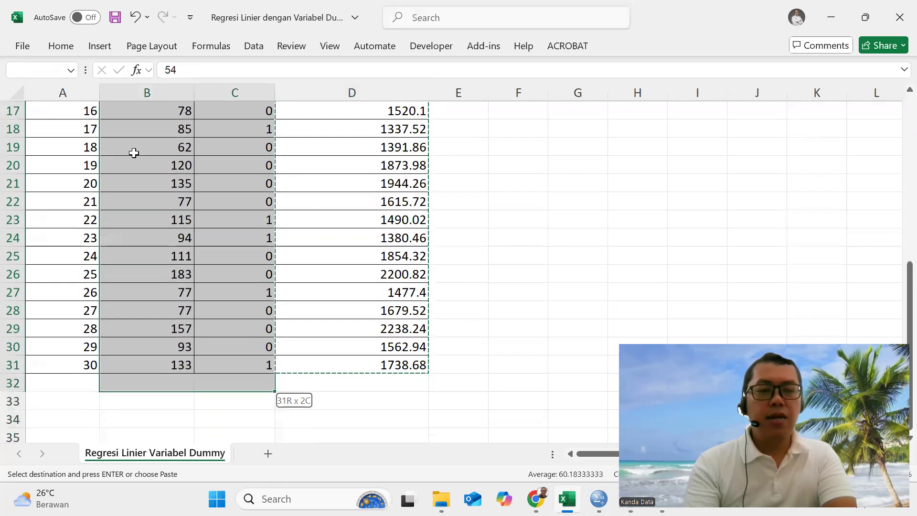
pyautogui.hotkey('shift', 'Up')
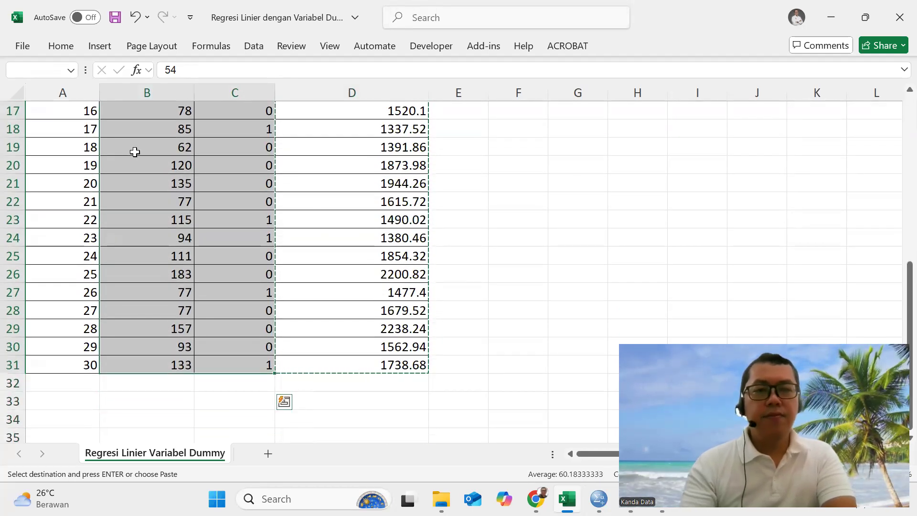
pyautogui.rightClick(210, 147)
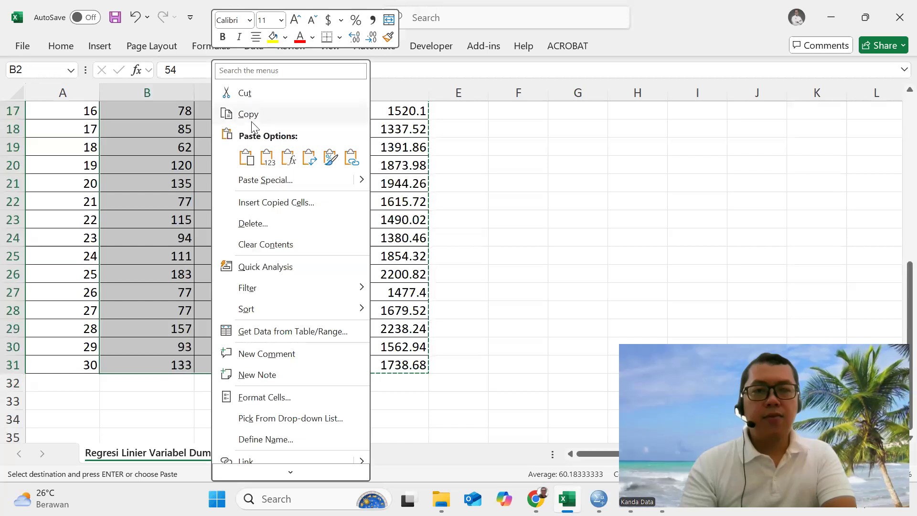
pyautogui.click(255, 116)
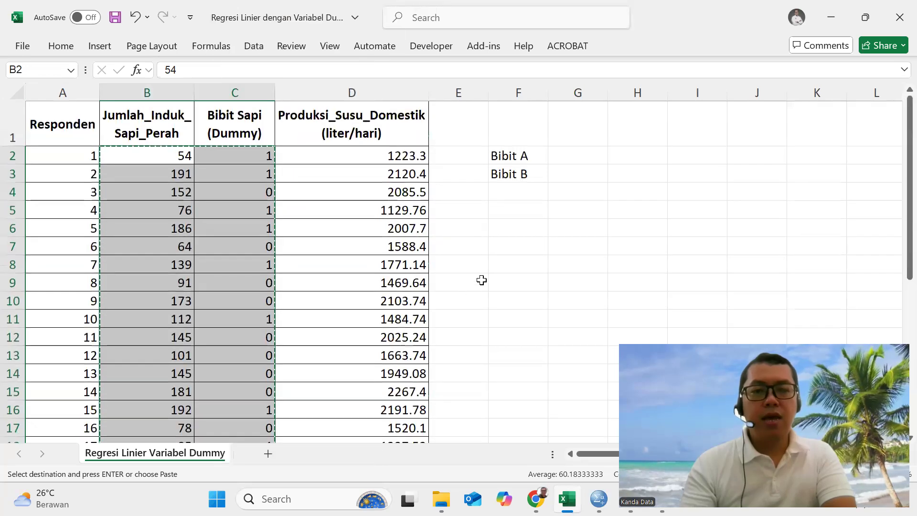
# Switch to SPSS, paste the copied values into the induk and bibit columns from row 1 and check all 30 rows
pyautogui.click(599, 498)
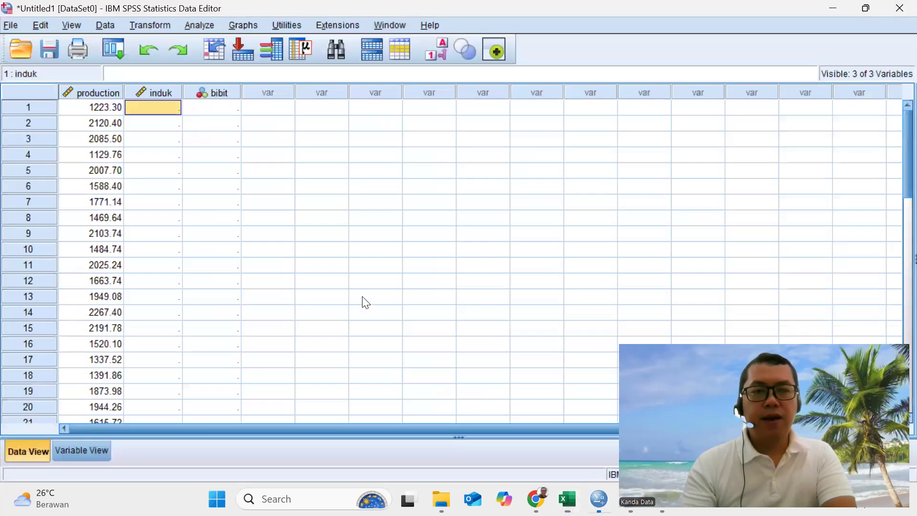
pyautogui.rightClick(152, 110)
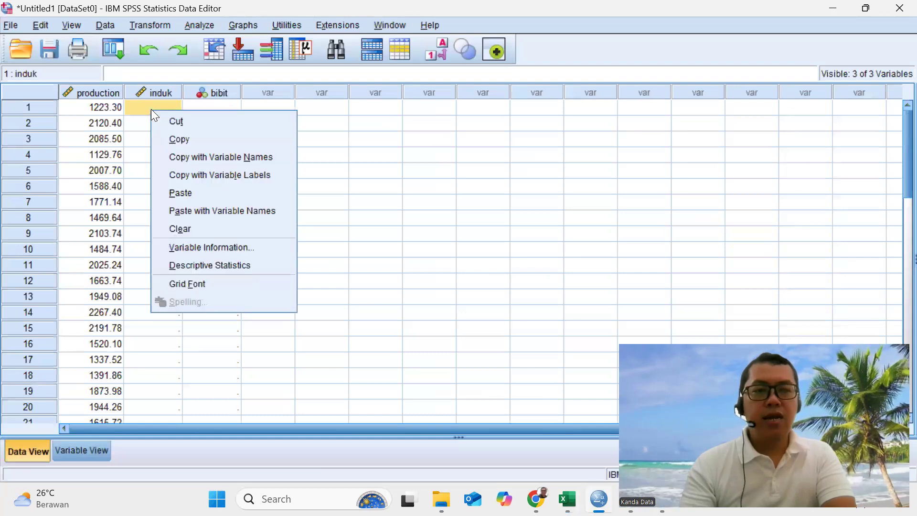
pyautogui.click(187, 193)
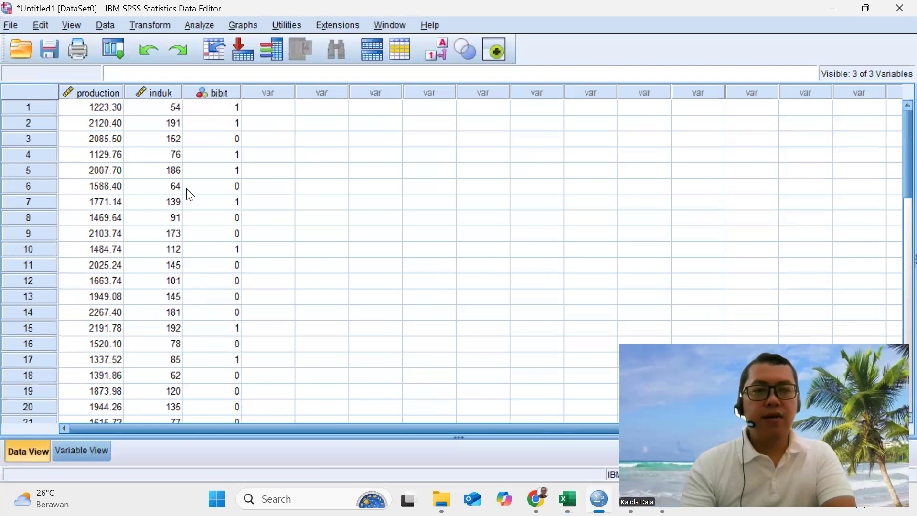
pyautogui.click(297, 191)
pyautogui.scroll(-6, 229, 174)
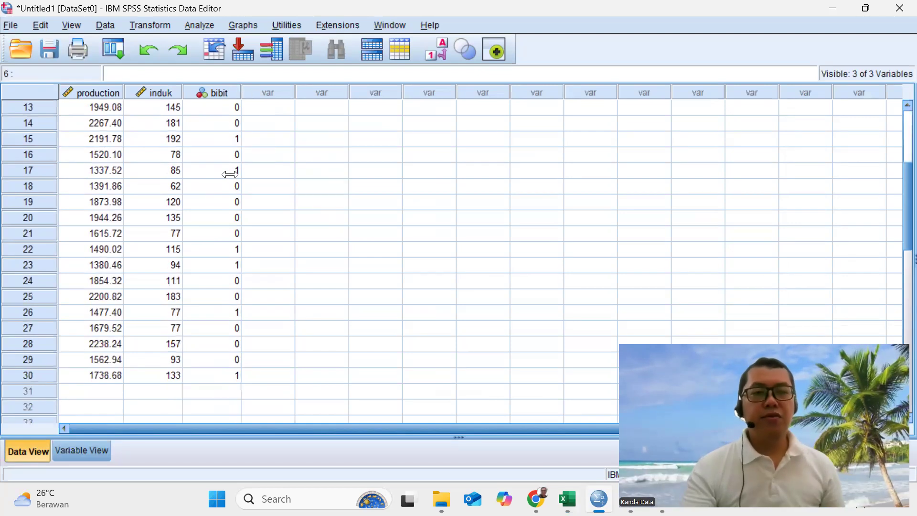
pyautogui.scroll(6, 229, 174)
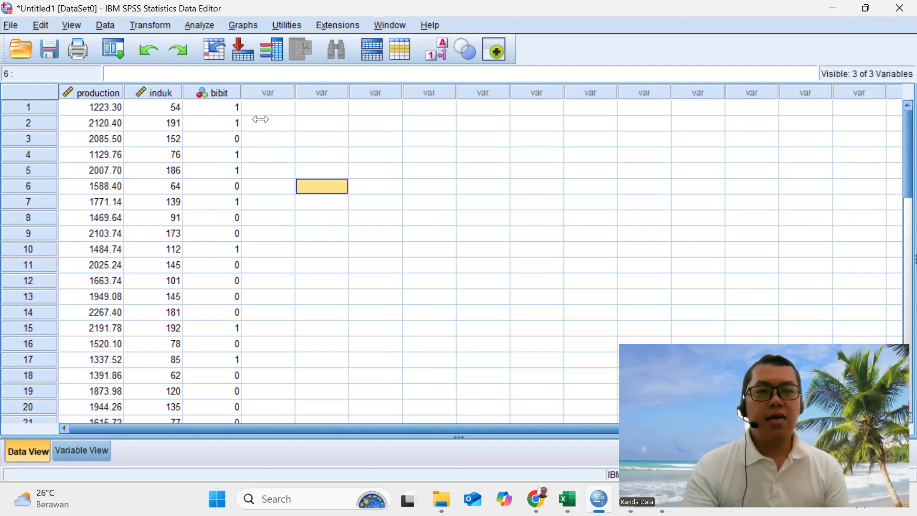
# Start a Linear Regression analysis and assign Produksi Susu [production] as the dependent variable
pyautogui.click(199, 26)
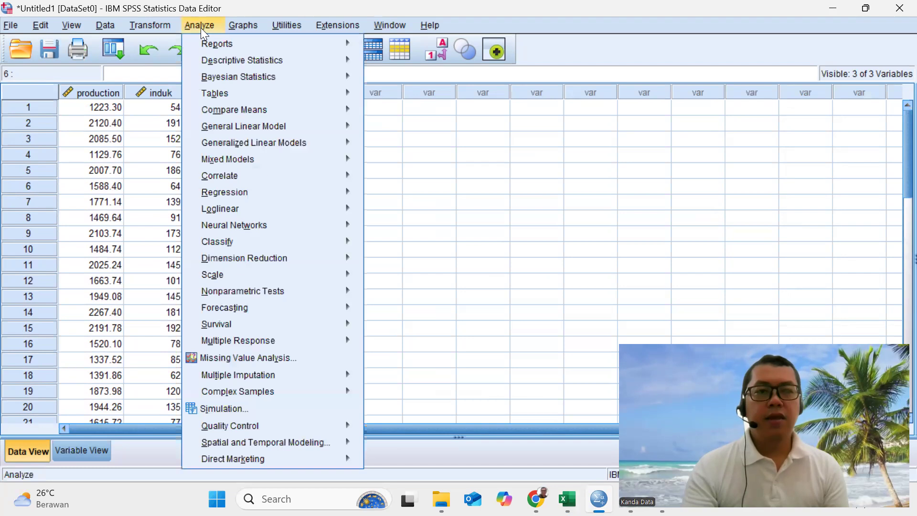
pyautogui.moveTo(256, 191)
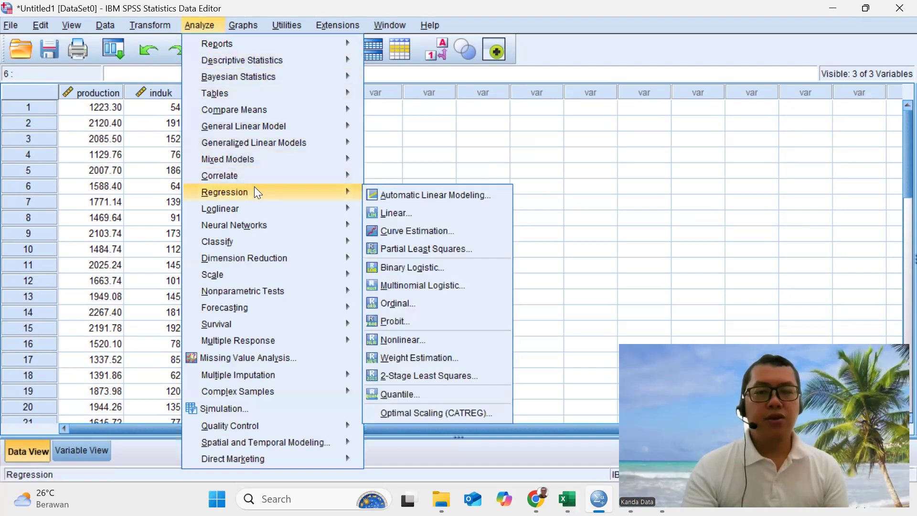
pyautogui.click(456, 217)
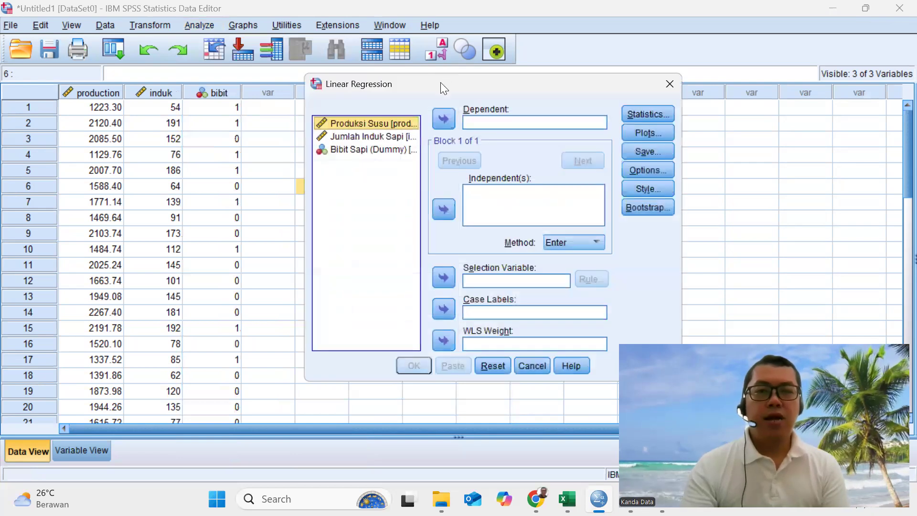
pyautogui.moveTo(440, 82); pyautogui.dragTo(420, 53)
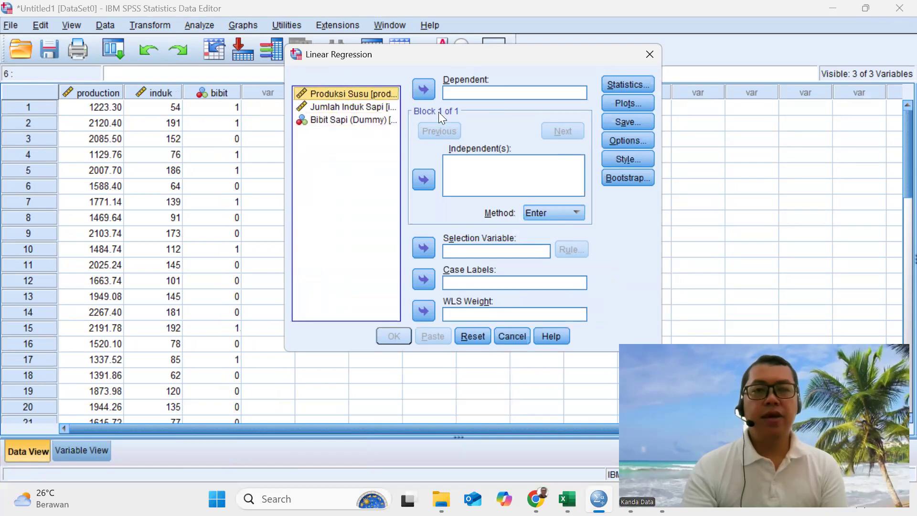
pyautogui.click(422, 88)
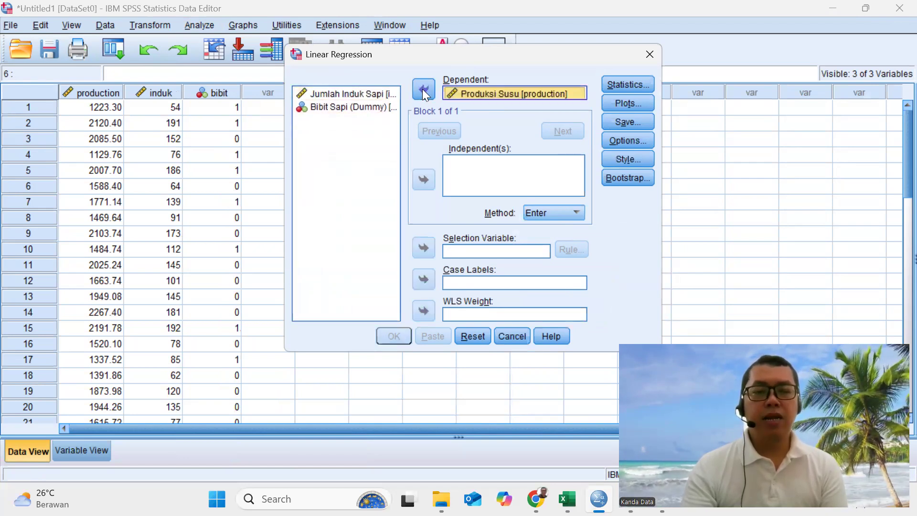
# Add Jumlah Induk Sapi [induk] and Bibit Sapi (Dummy) [bibit] together as the independent variables of the regression
pyautogui.click(326, 94)
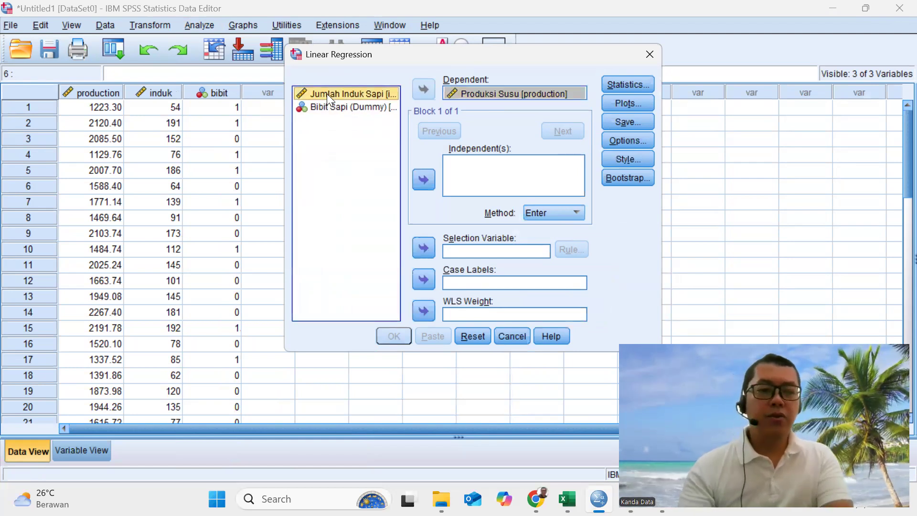
pyautogui.hotkey('shift', 'Down')
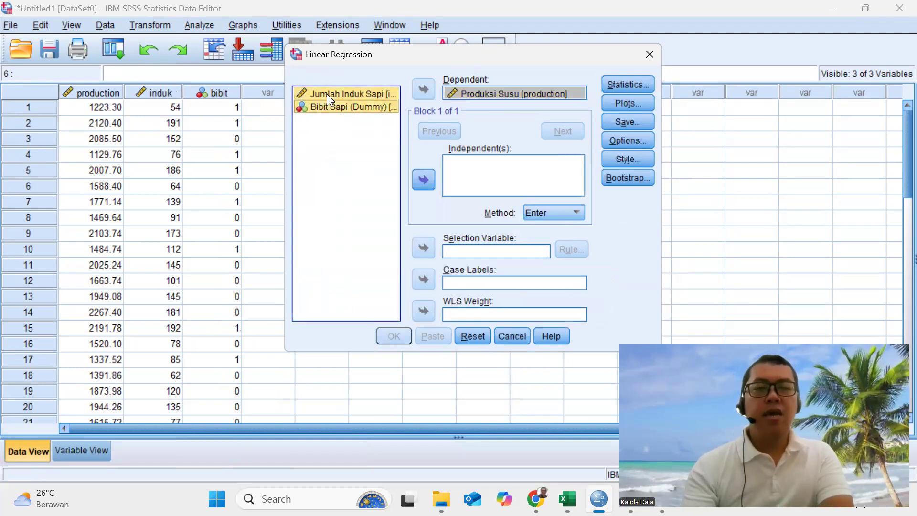
pyautogui.click(422, 179)
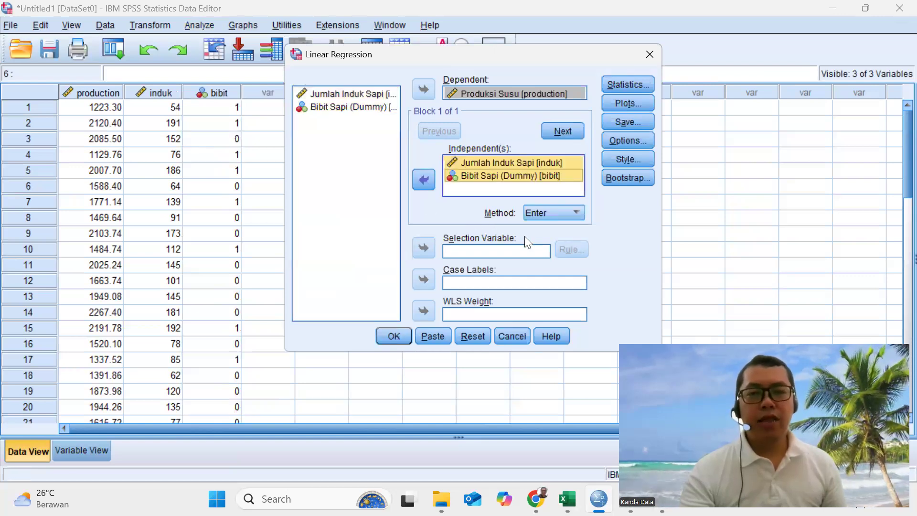
# Enable Descriptives in the regression's statistics options and apply the setting
pyautogui.click(626, 84)
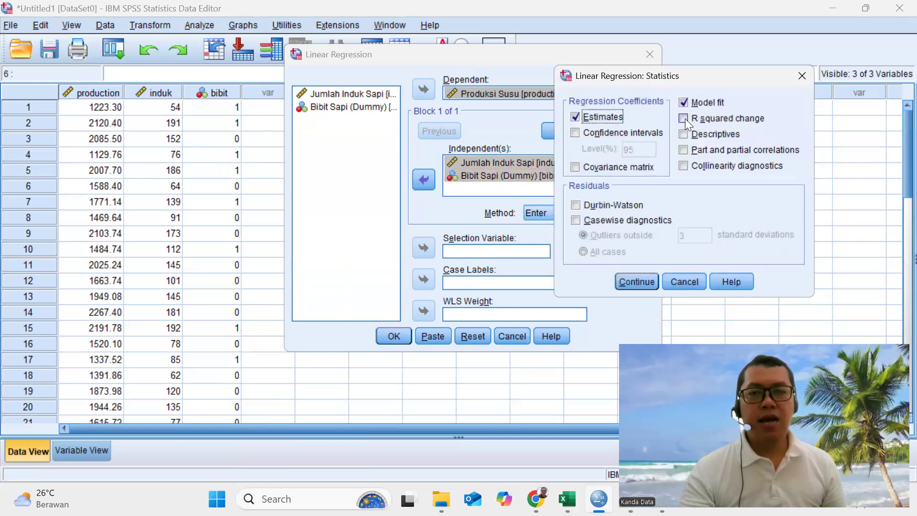
pyautogui.click(689, 134)
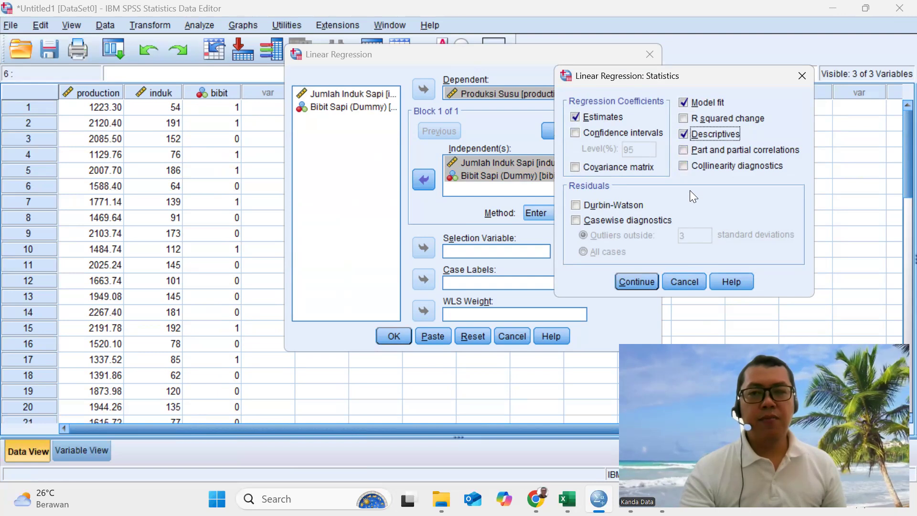
pyautogui.click(640, 283)
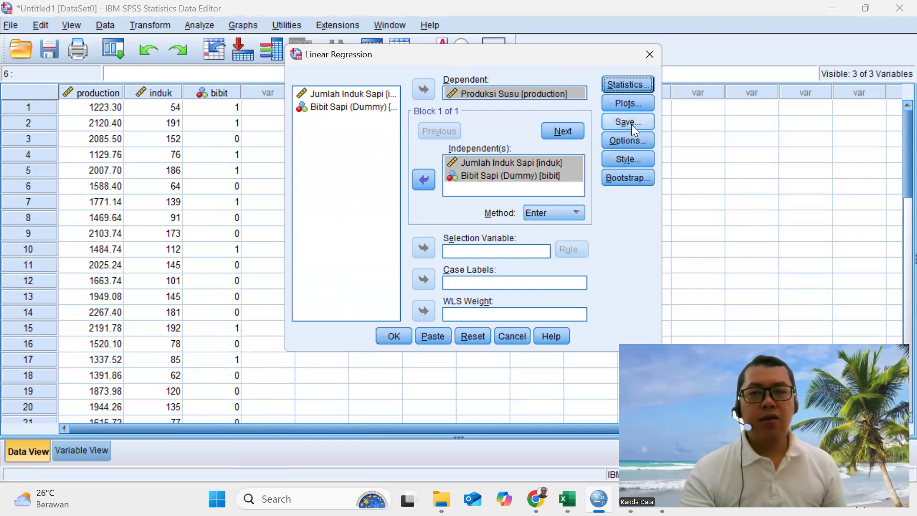
# Review the regression's plot options without adding any plots, and run the linear regression
pyautogui.click(627, 102)
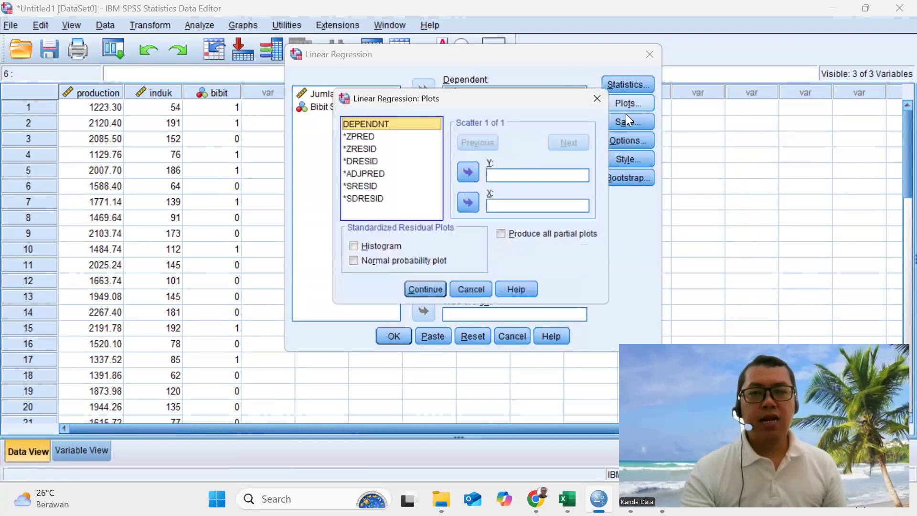
pyautogui.click(478, 292)
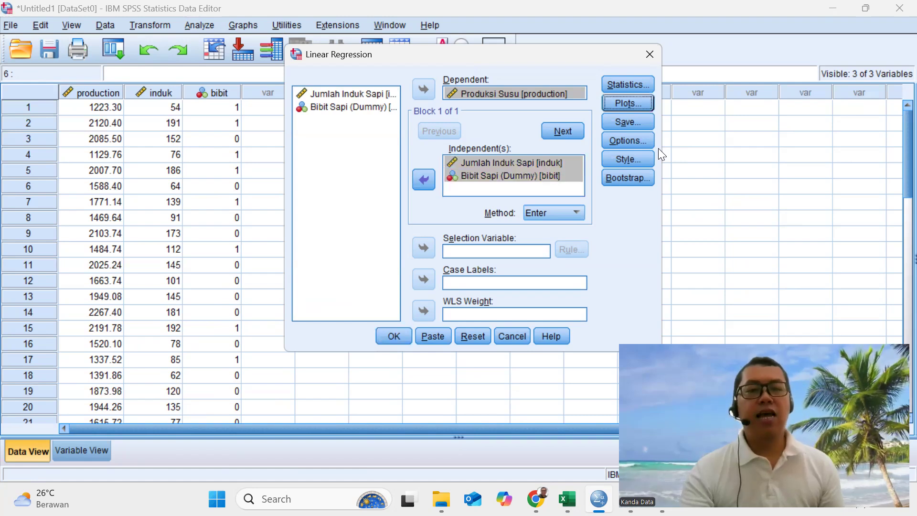
pyautogui.click(393, 335)
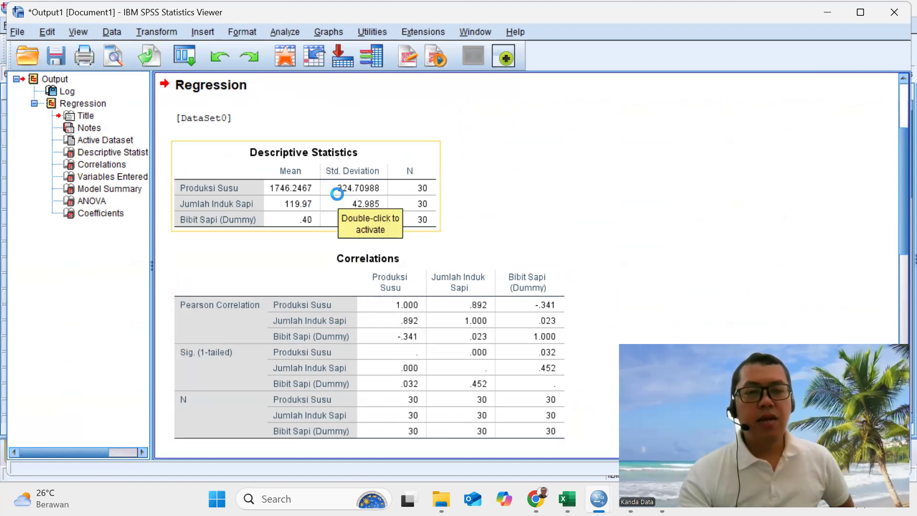
# Examine the regression output from Descriptive Statistics and Correlations through the Model Summary, ANOVA and Coefficients tables
pyautogui.scroll(-3, 364, 182)
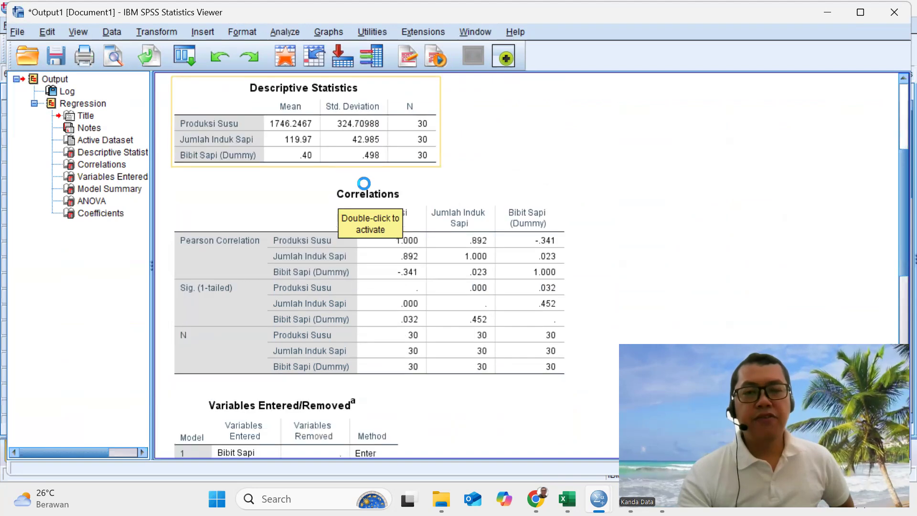
pyautogui.click(364, 183)
pyautogui.scroll(-9, 372, 191)
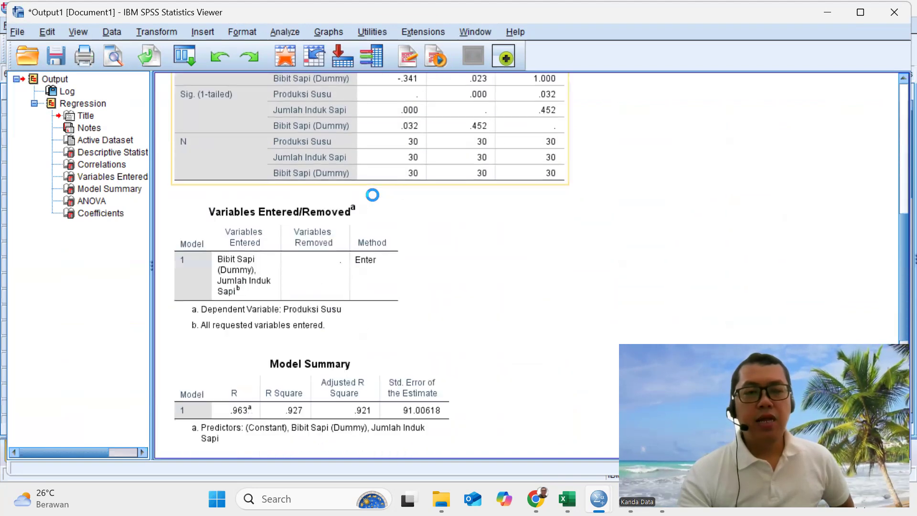
pyautogui.scroll(-9, 371, 194)
pyautogui.click(395, 226)
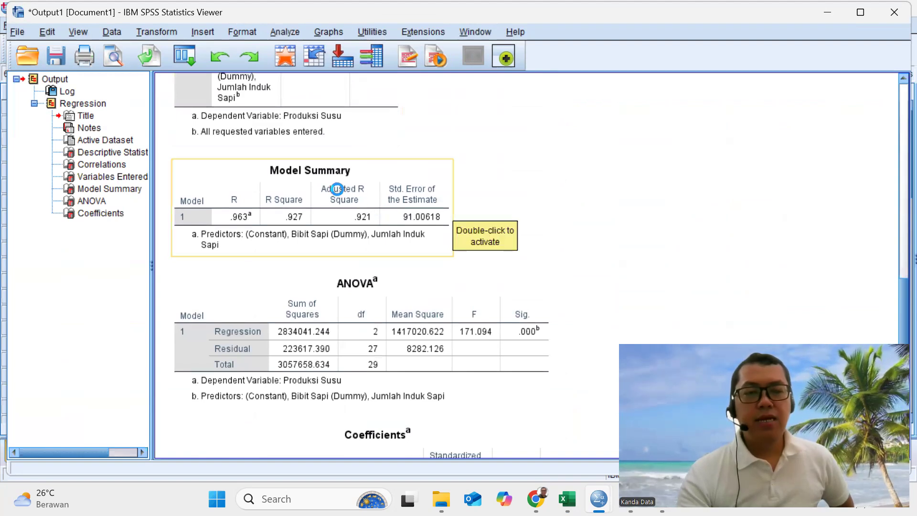
pyautogui.click(337, 189)
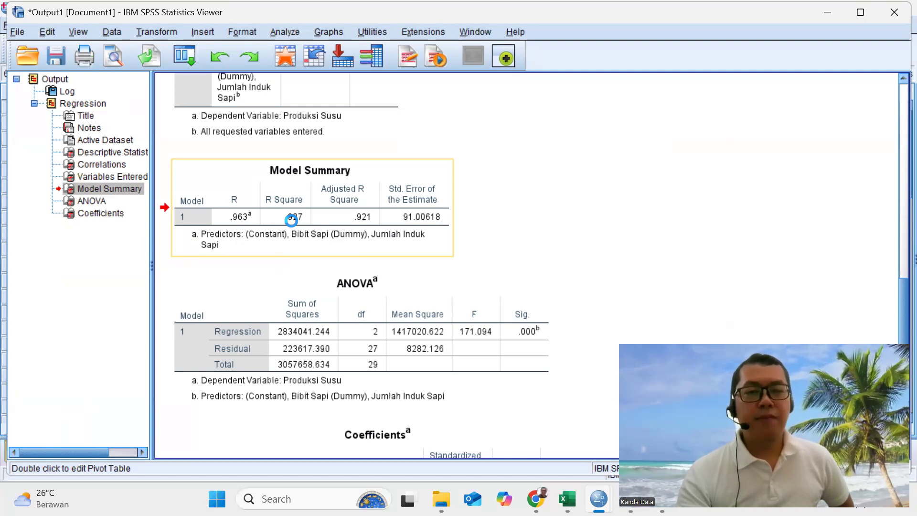
pyautogui.scroll(-3, 291, 220)
pyautogui.click(300, 241)
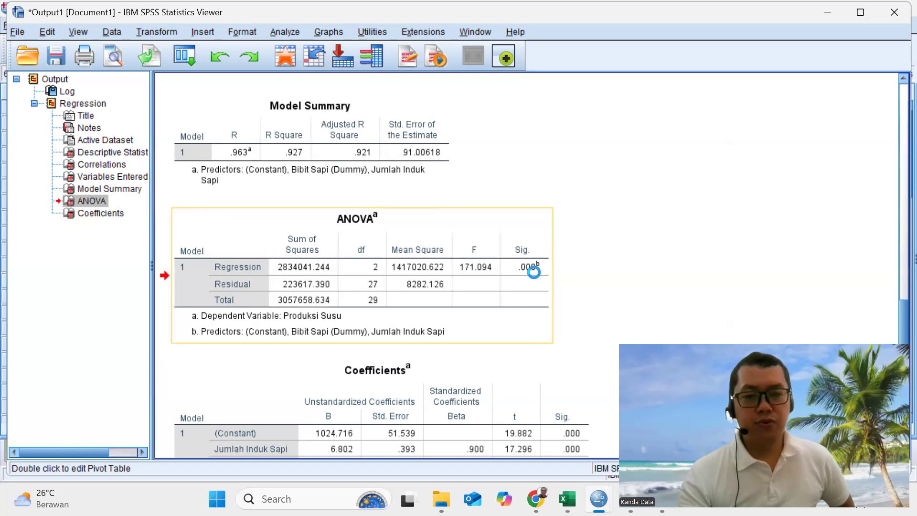
pyautogui.scroll(-3, 525, 270)
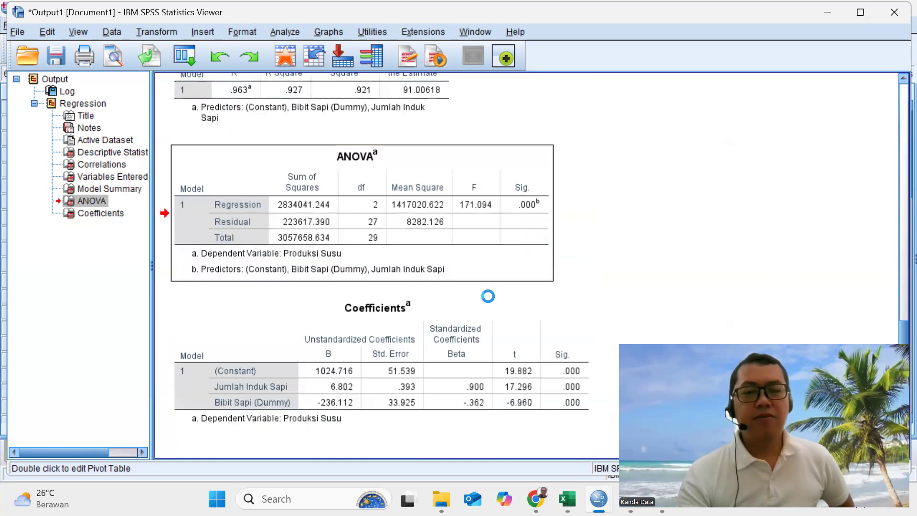
pyautogui.click(455, 316)
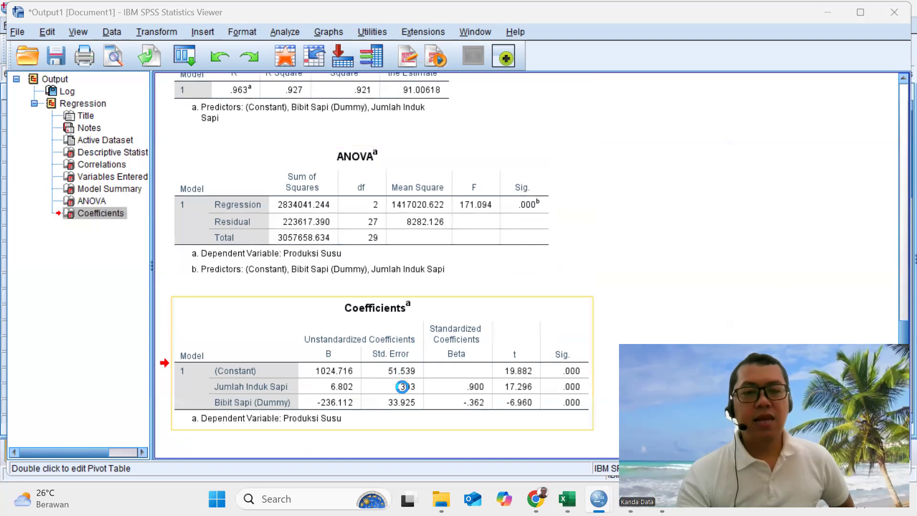